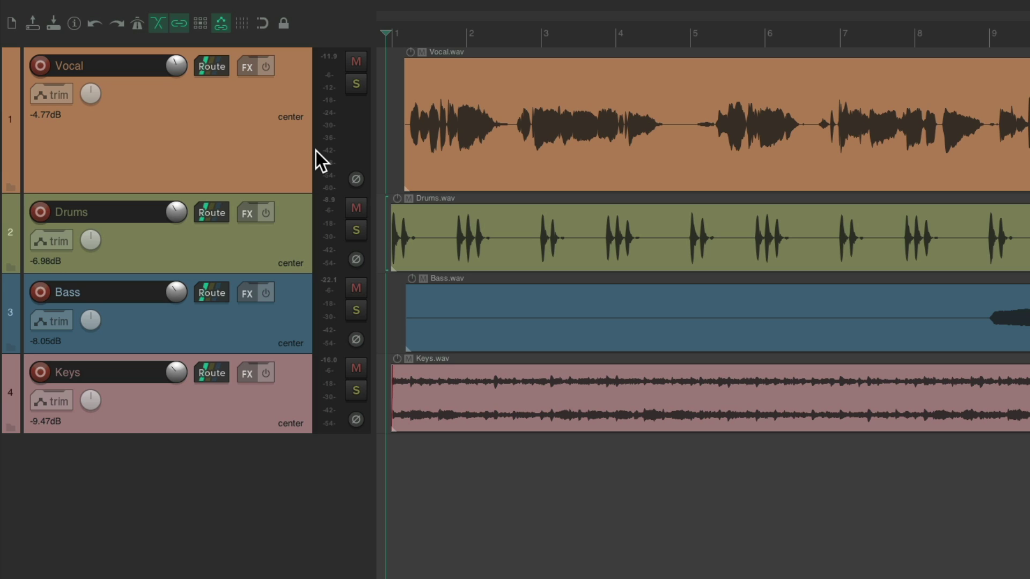
Step: Insert a new track directly below the Vocal track and name it Delay
click(237, 124)
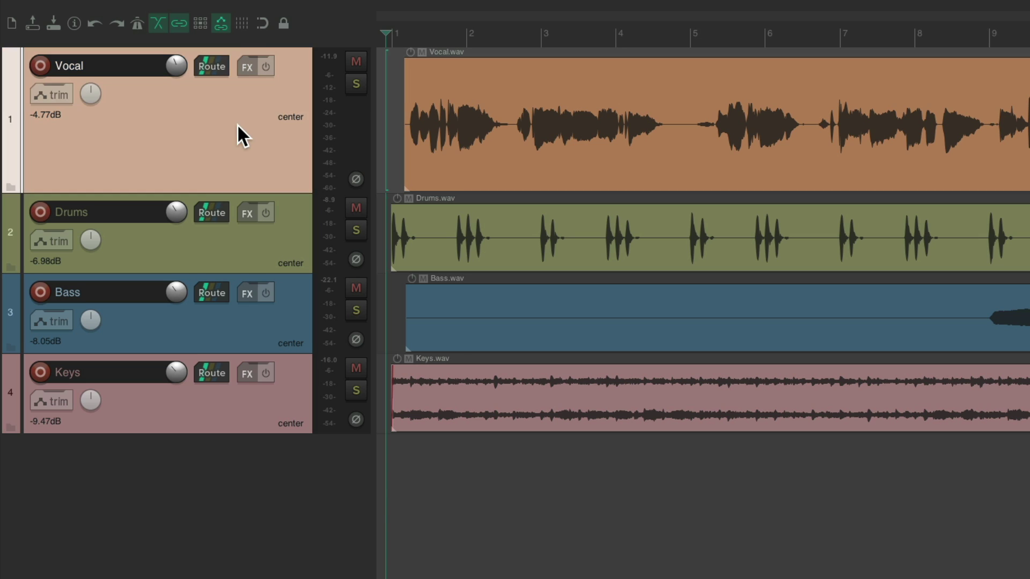
key(ctrl+t)
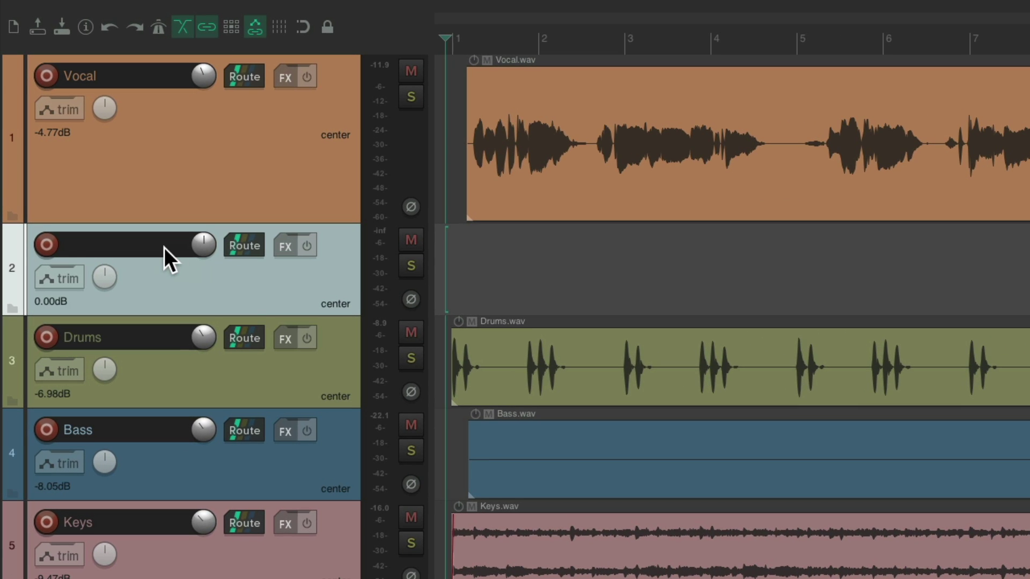
double_click(164, 247)
text(Delay)
key(Return)
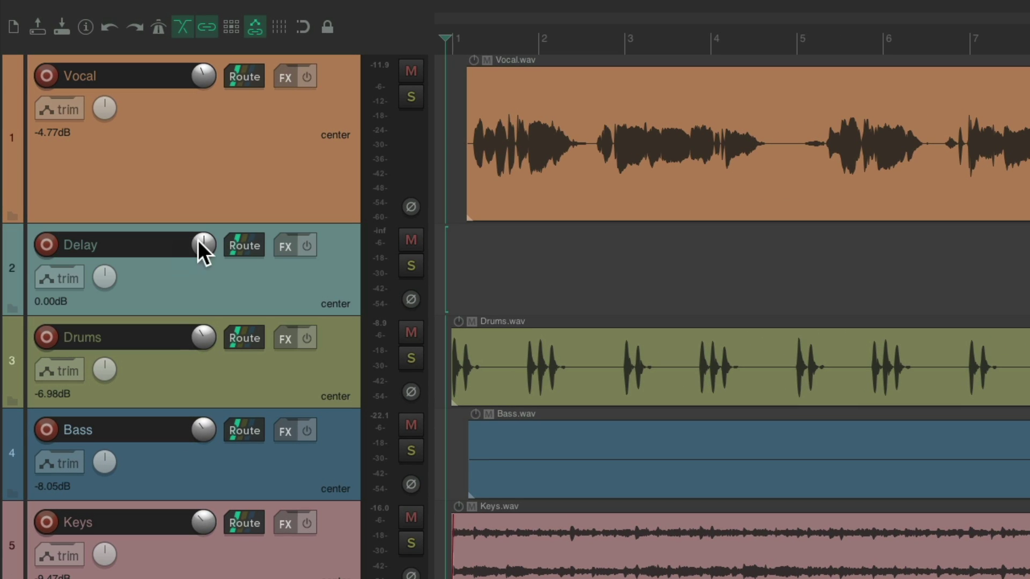
Step: Find the delay plugins and add VST: ReaDelay (Cockos) to the Delay track
click(285, 246)
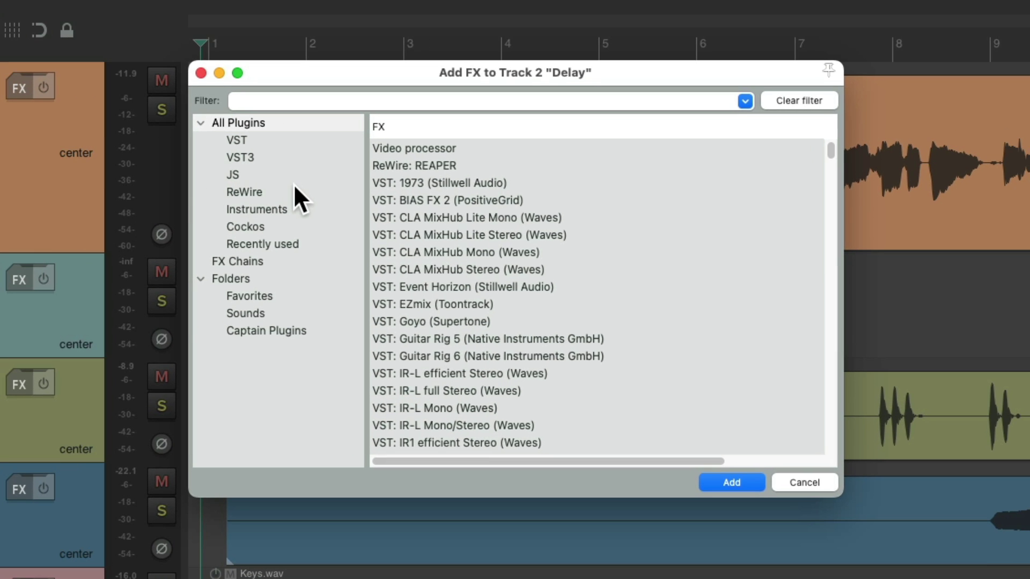
text(delay)
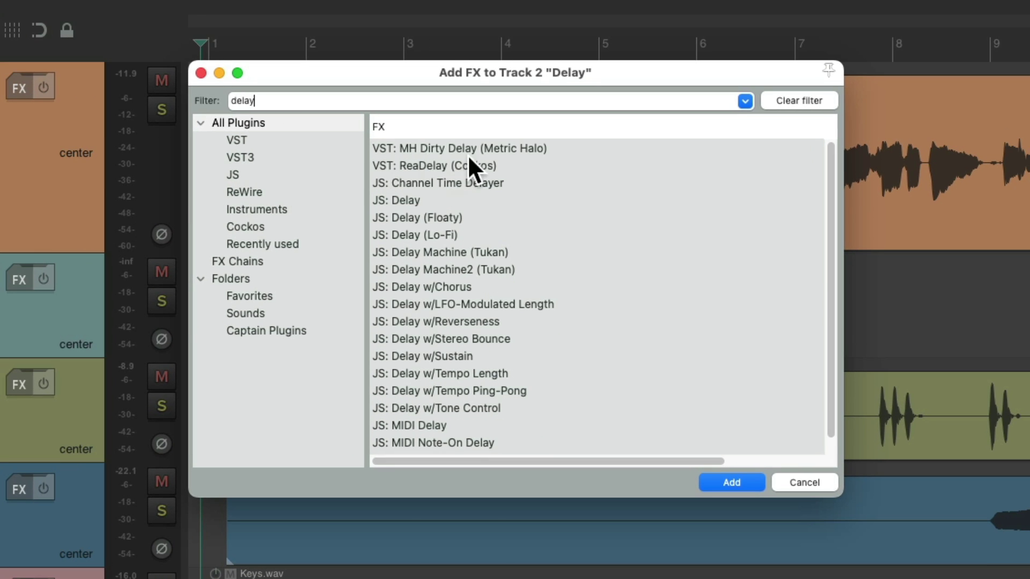
click(535, 161)
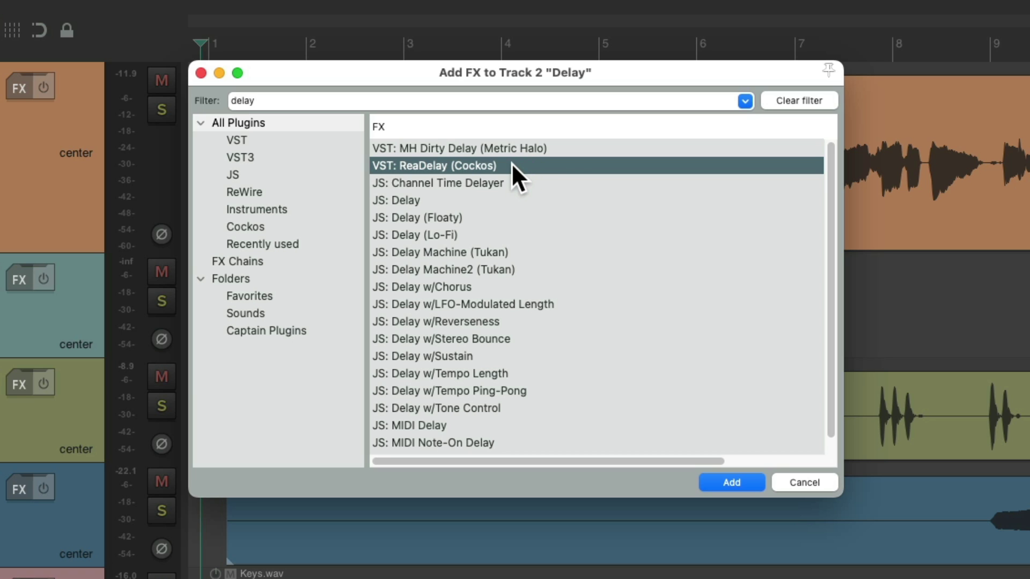
double_click(510, 163)
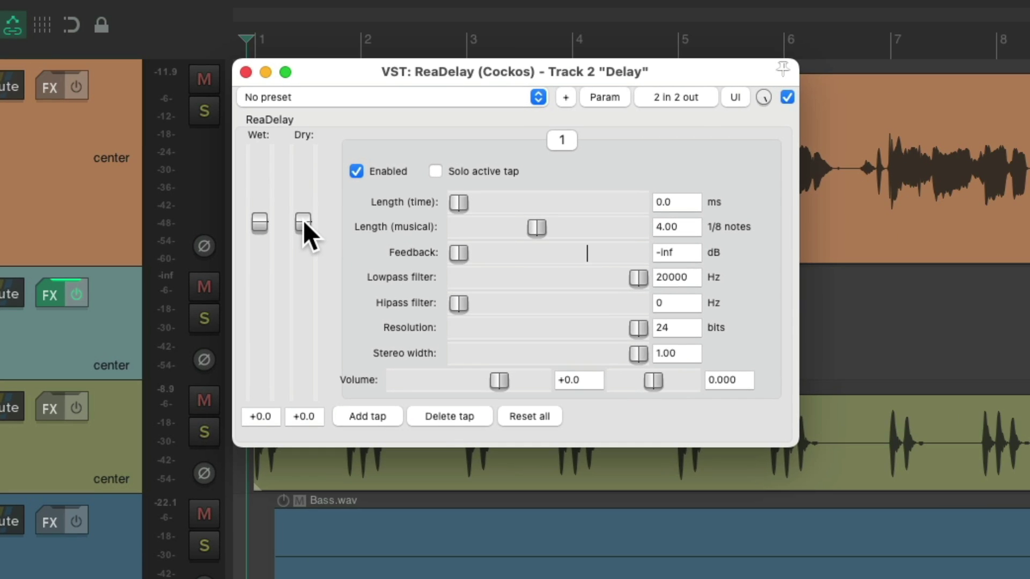
Step: Configure ReaDelay with the dry level at -inf, feedback at about -10.4 dB and the hipass filter at about 403 Hz
drag(304, 220, 313, 422)
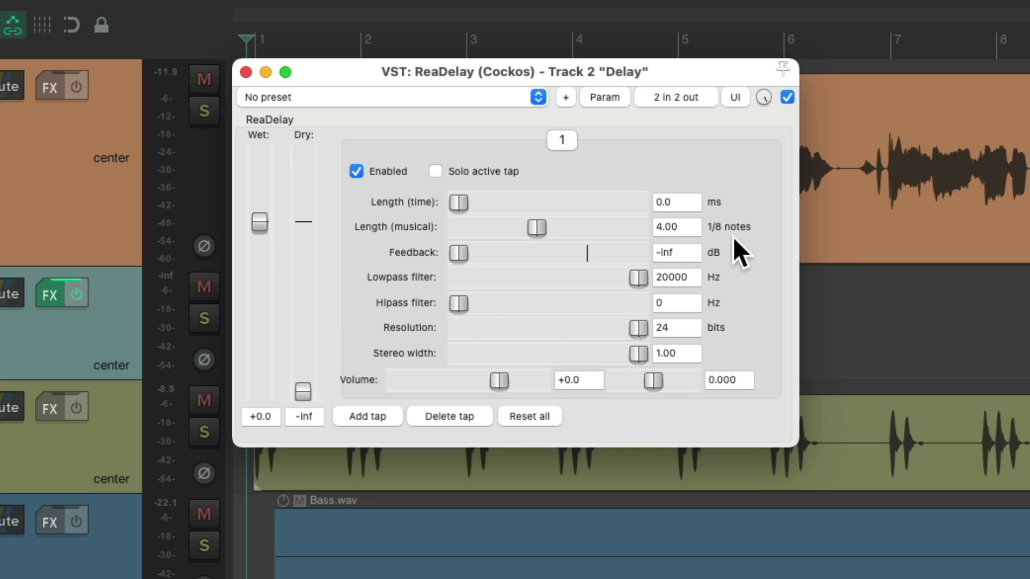
drag(459, 258, 547, 255)
drag(461, 303, 486, 304)
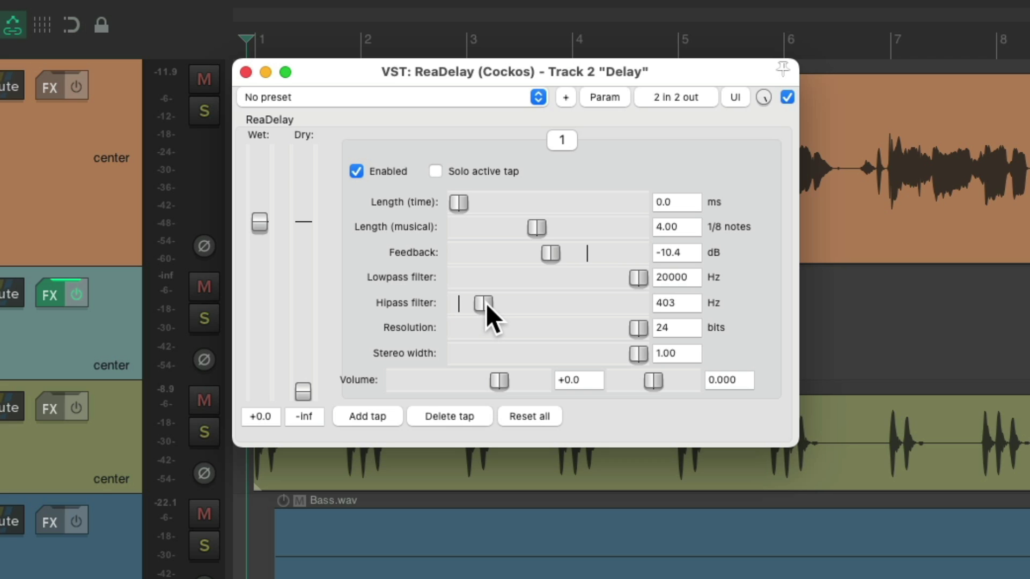
click(245, 72)
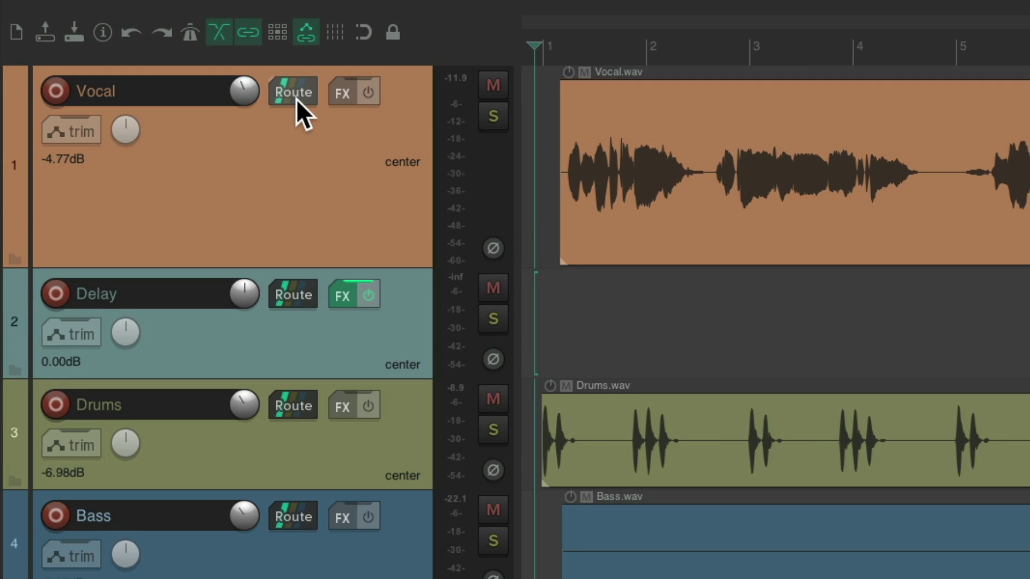
Step: Create a send from the Vocal track to the Delay track and play the project to hear it at the default level
drag(432, 120, 346, 330)
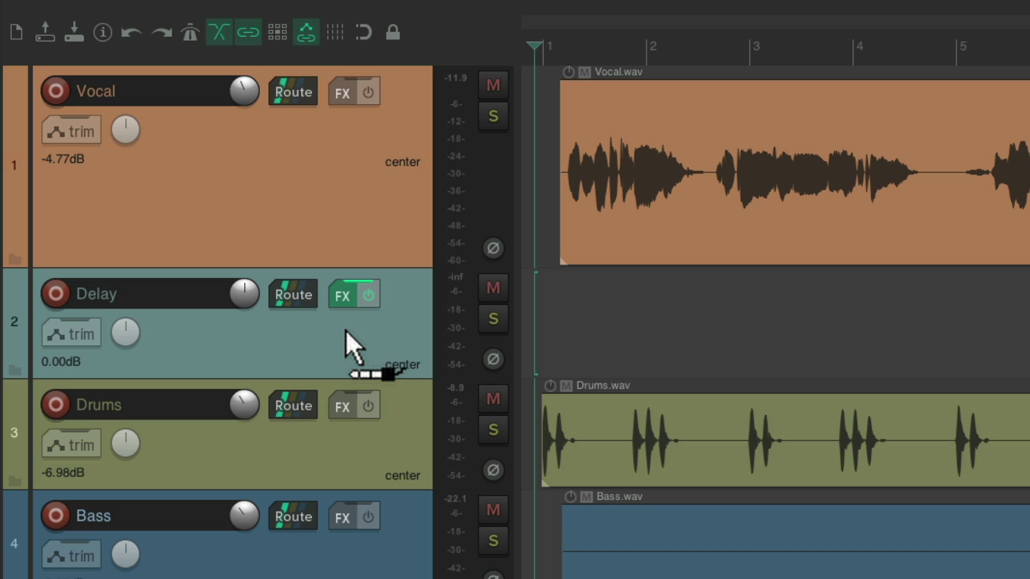
drag(346, 330, 346, 331)
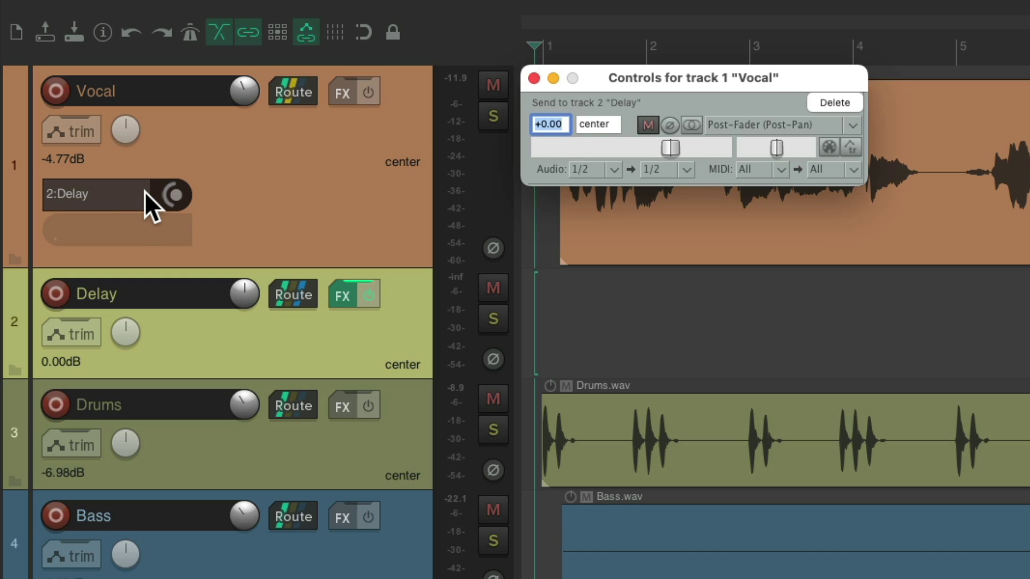
click(434, 10)
key(space)
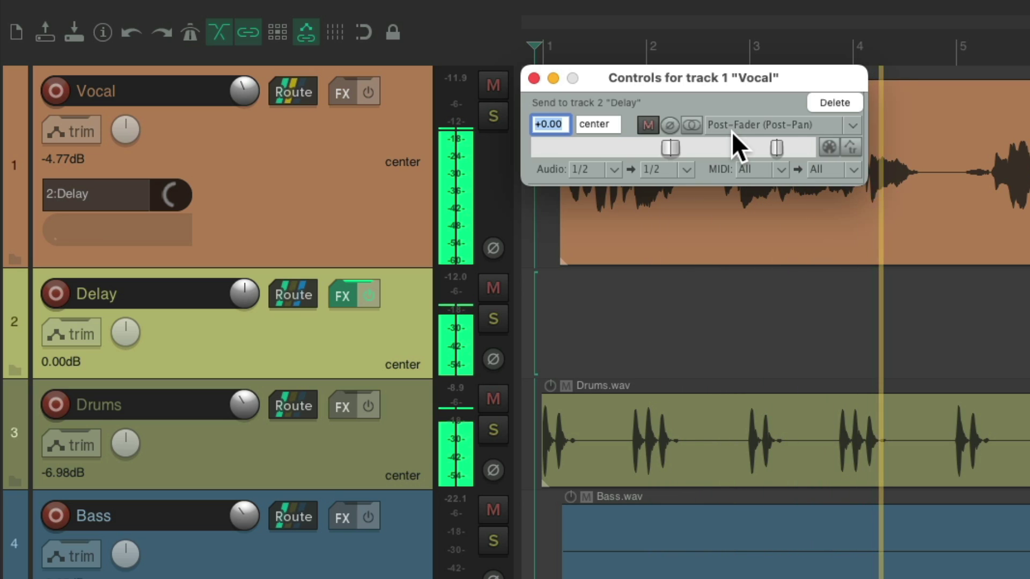
key(space)
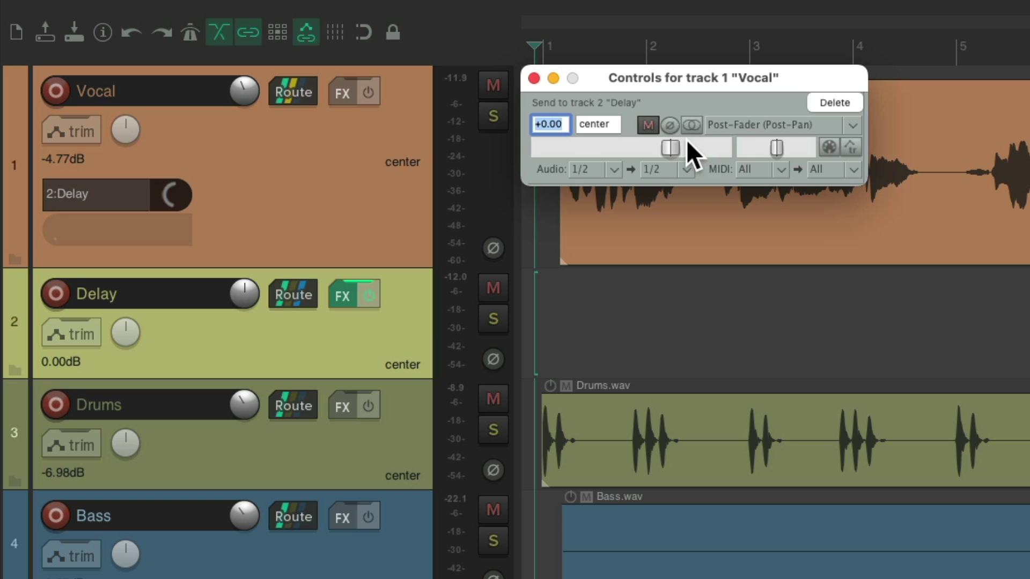
Step: Try the Vocal track's Delay send at about -10.43 dB, and delete the send after resetting its level
drag(670, 145, 635, 148)
key(space)
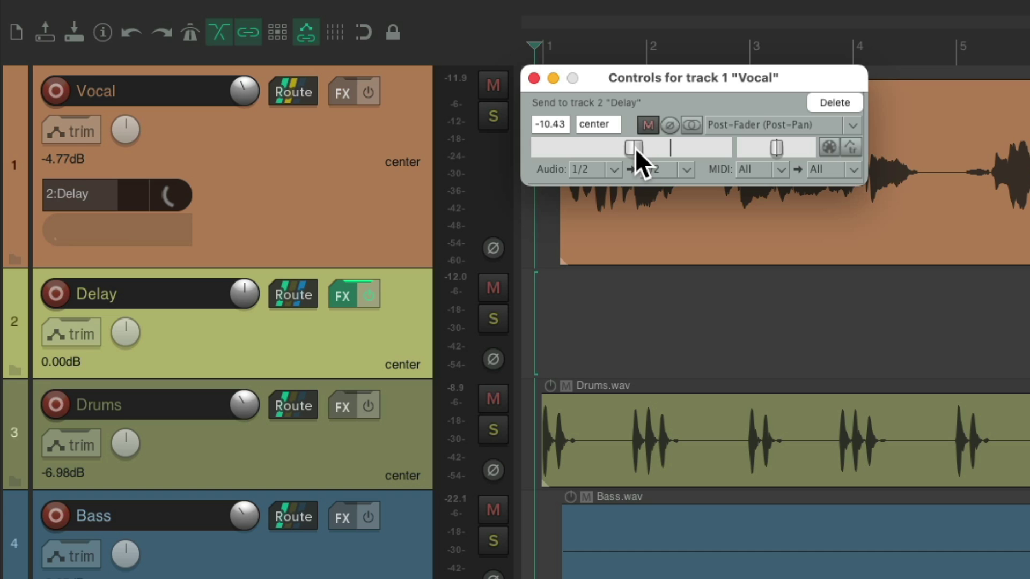
double_click(635, 148)
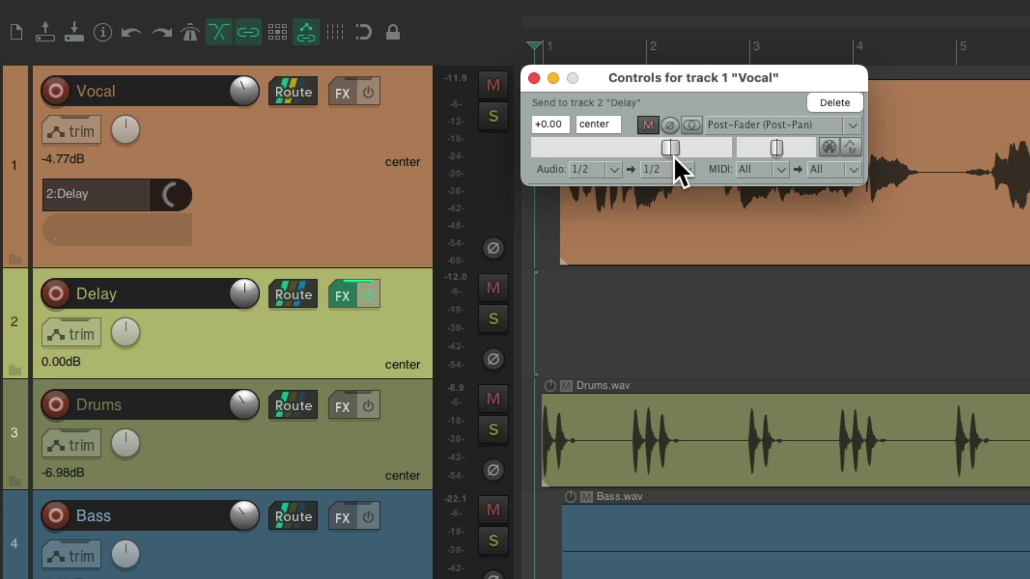
click(834, 102)
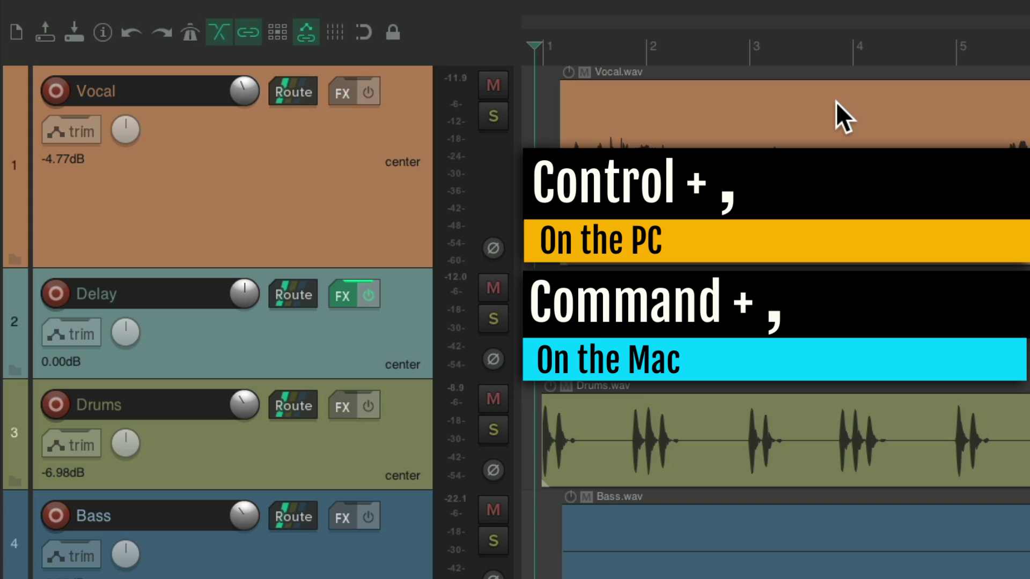
Step: Set the default gain for new sends to -inf dB in the Track/Send Defaults preferences
key(super+comma)
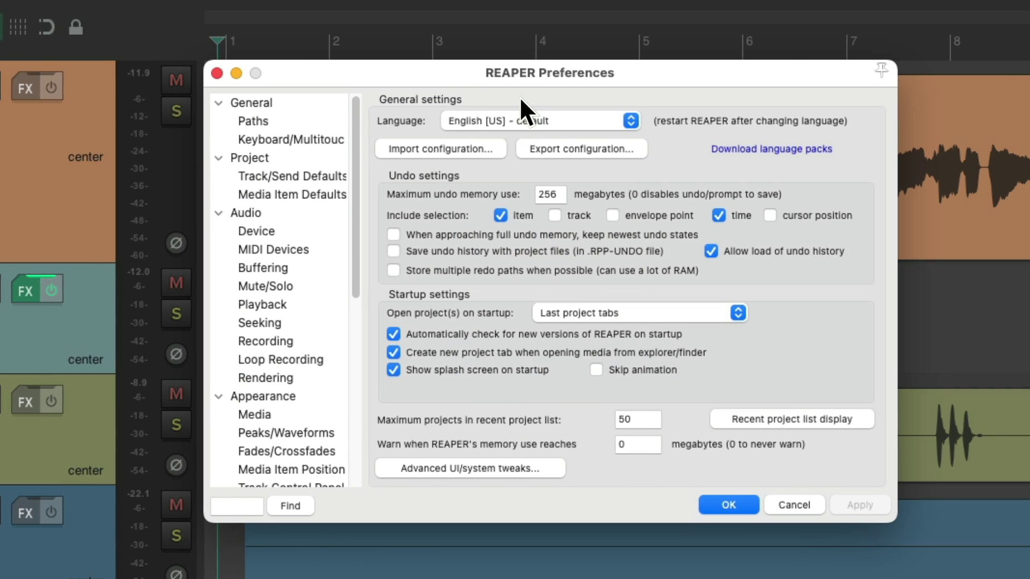
click(304, 175)
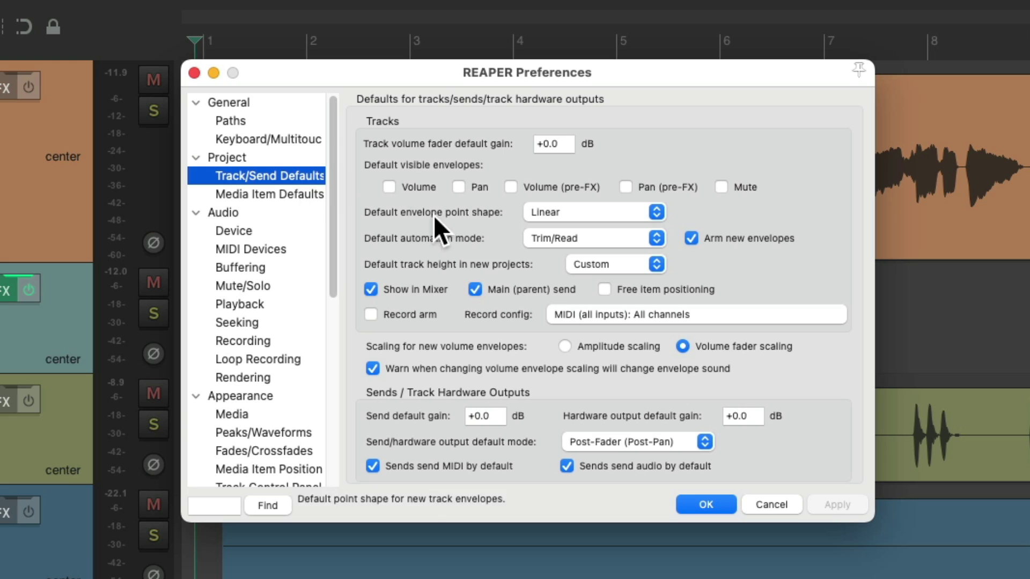
click(494, 416)
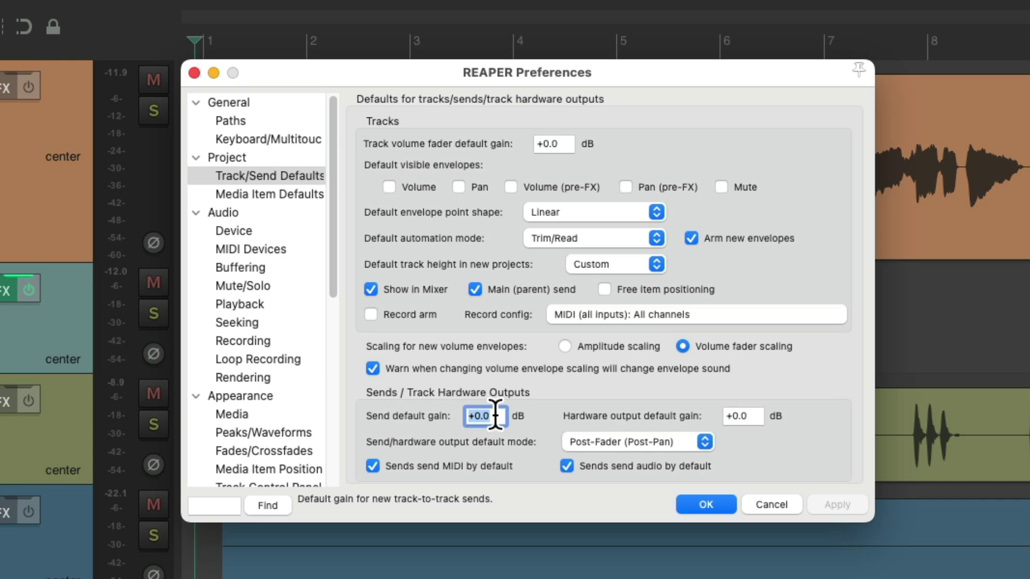
text(-inf)
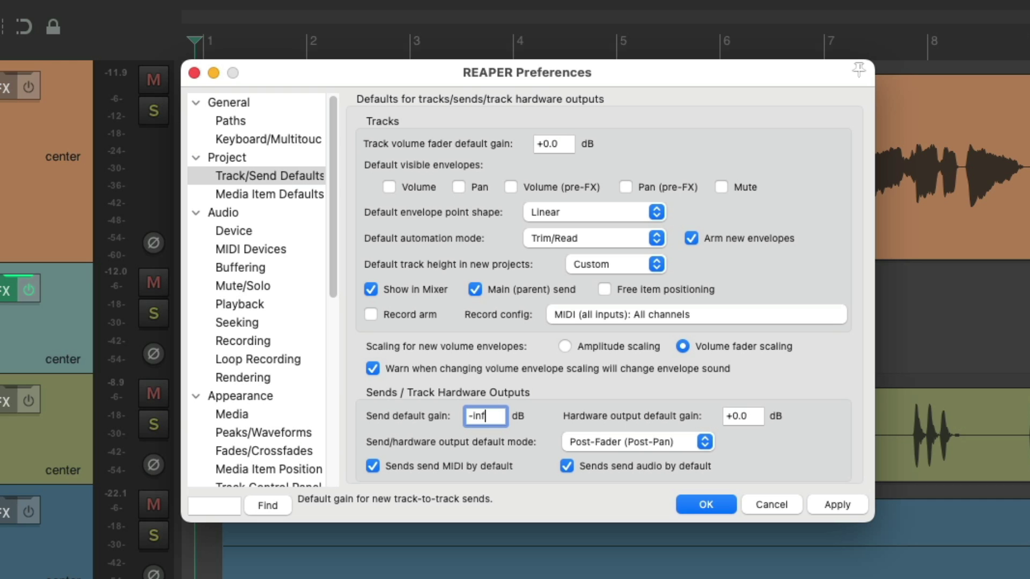
key(Return)
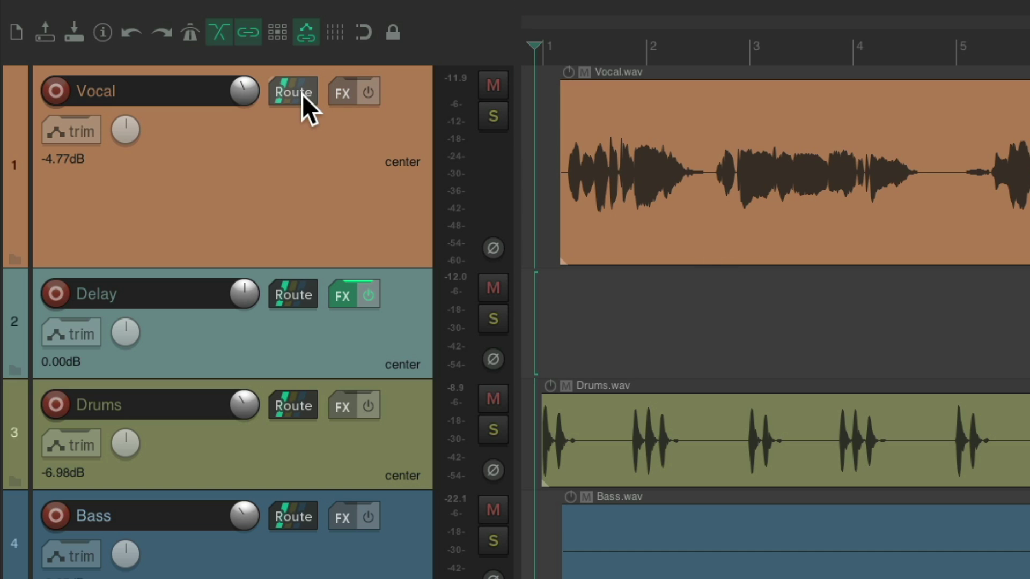
Step: Audition a new Vocal-to-Delay send raised to about -9.75 dB during playback, and delete the send
drag(419, 150, 398, 320)
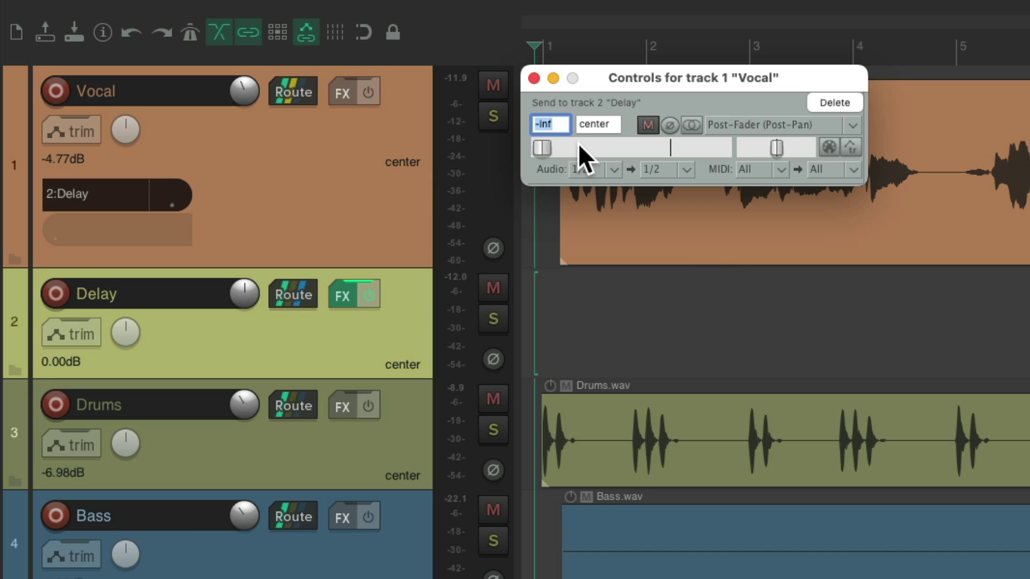
key(space)
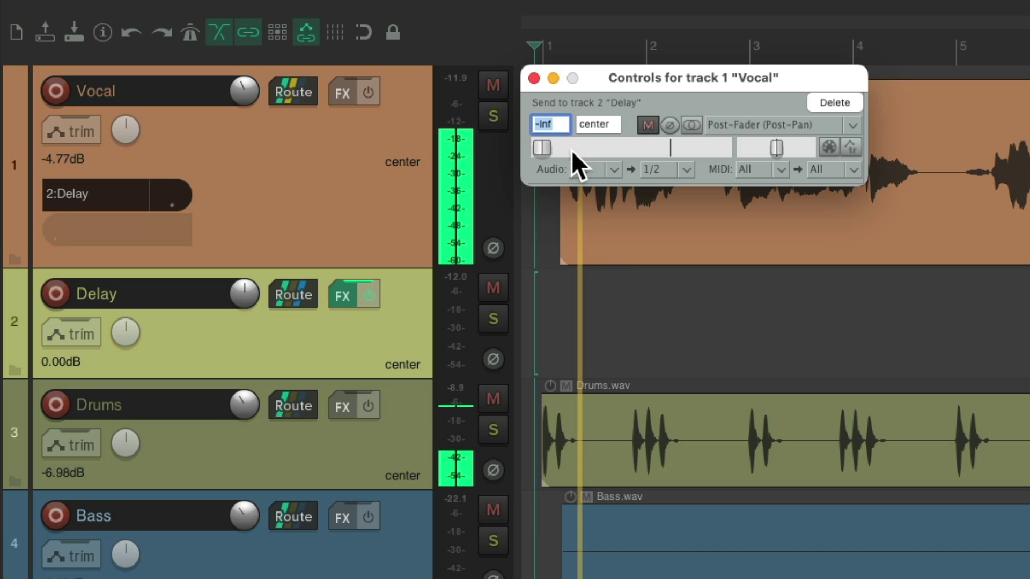
drag(544, 149, 633, 146)
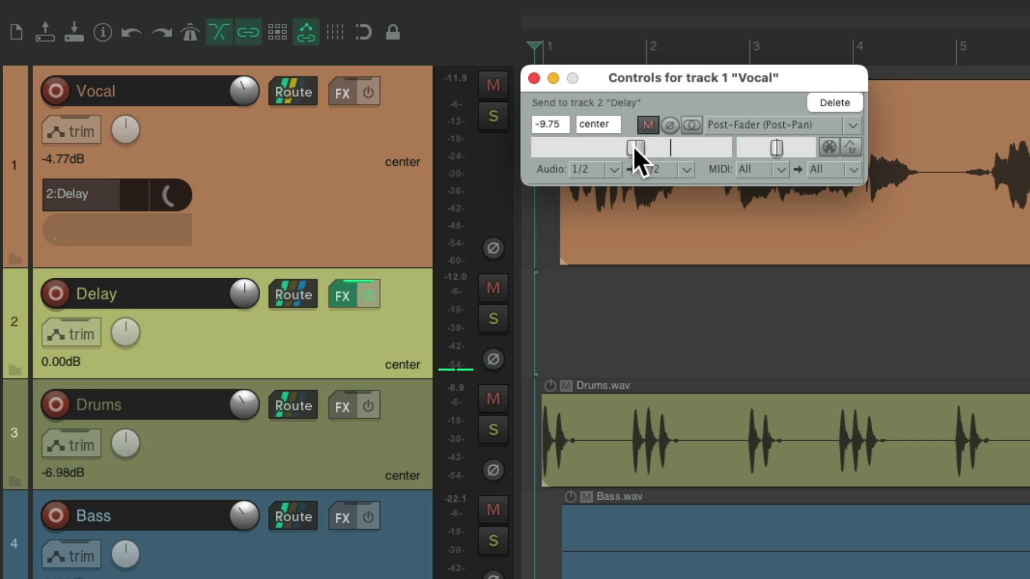
click(823, 105)
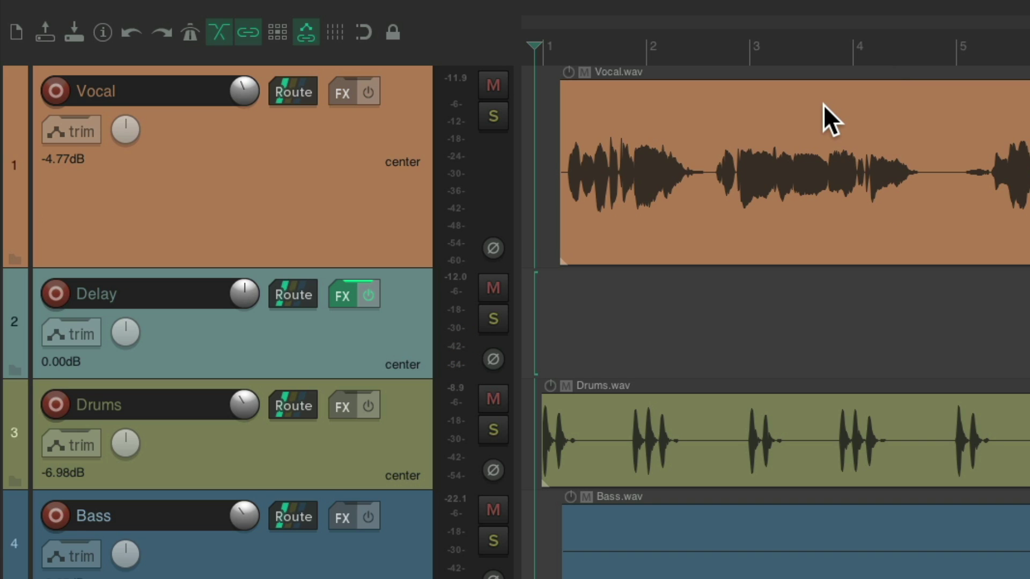
Step: Set the default gain for new sends to -18 dB in the Track/Send Defaults preferences
key(super+comma)
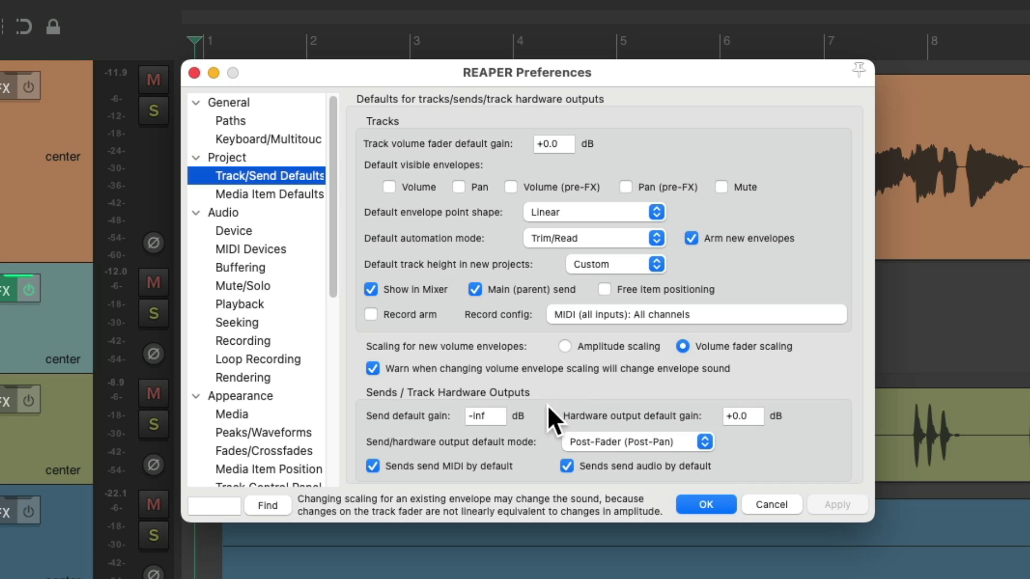
click(499, 416)
text(-18)
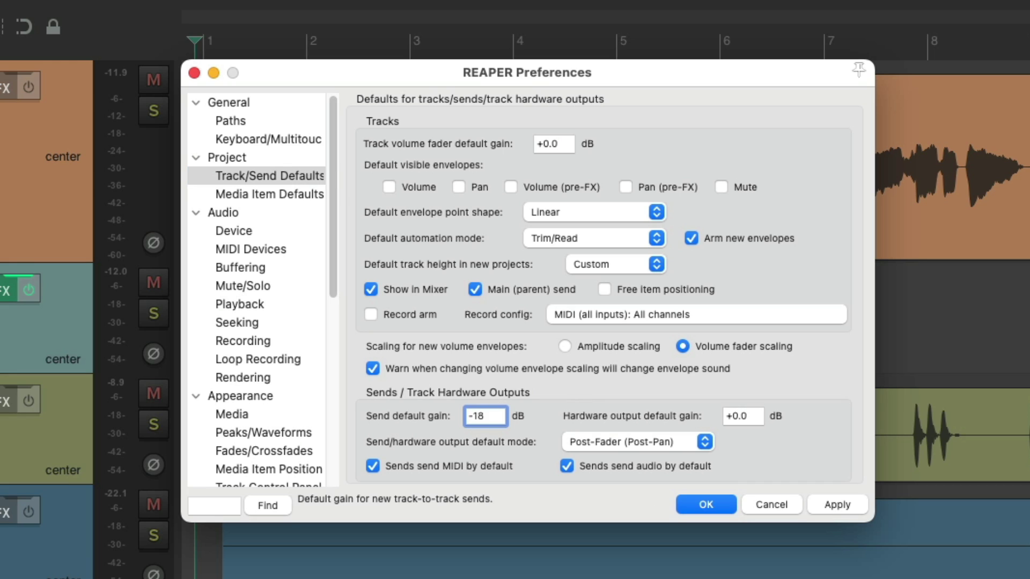
key(Return)
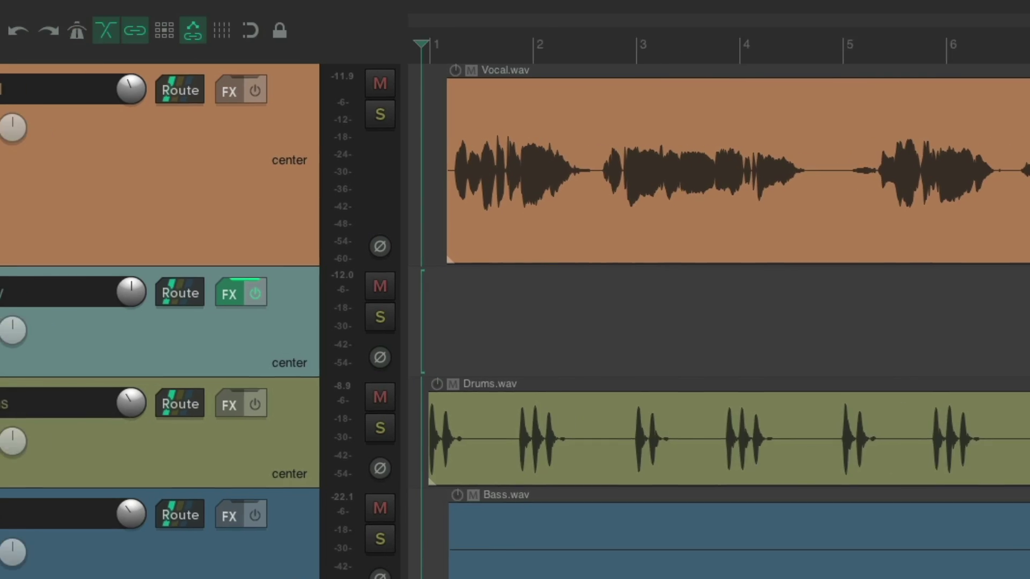
Step: Create a send from the Vocal track to the Delay track and raise it to about -9.69 dB during playback
drag(282, 97, 427, 341)
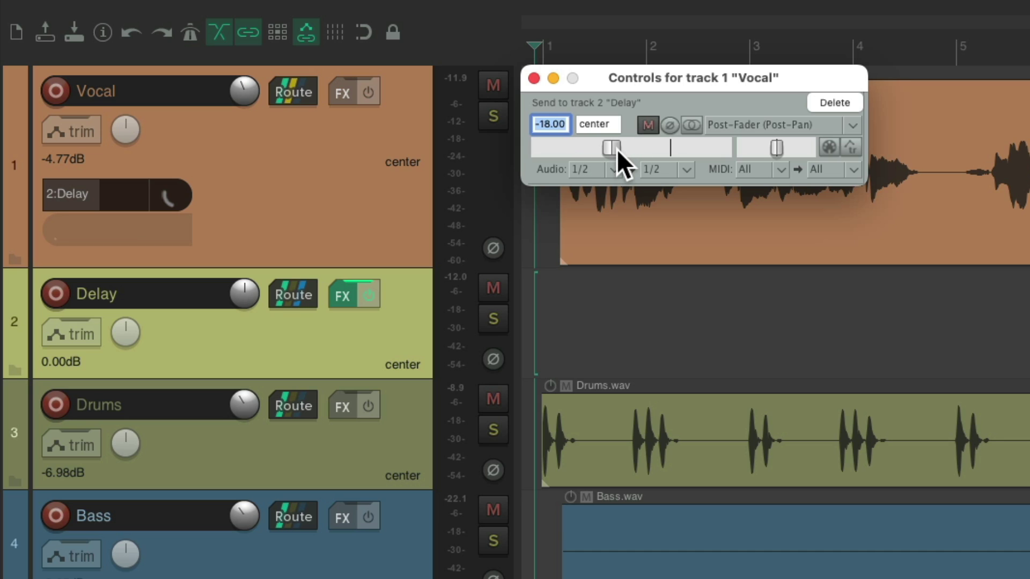
key(space)
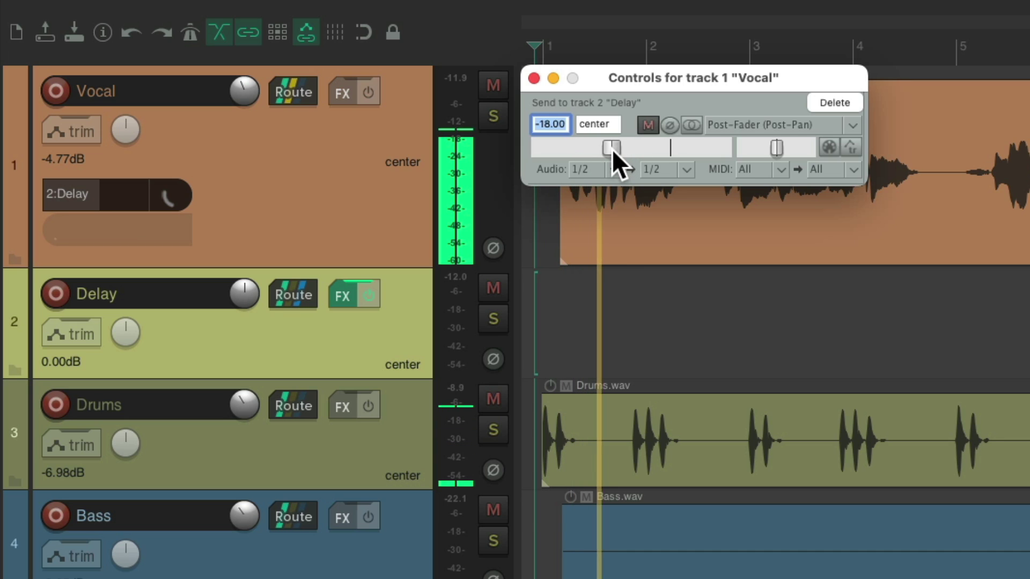
drag(617, 149, 637, 151)
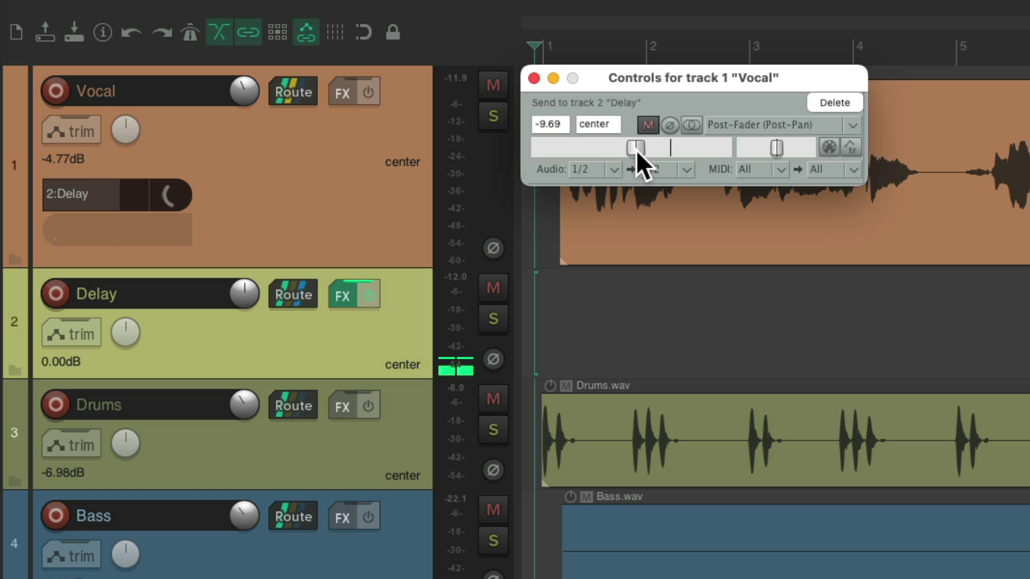
click(534, 78)
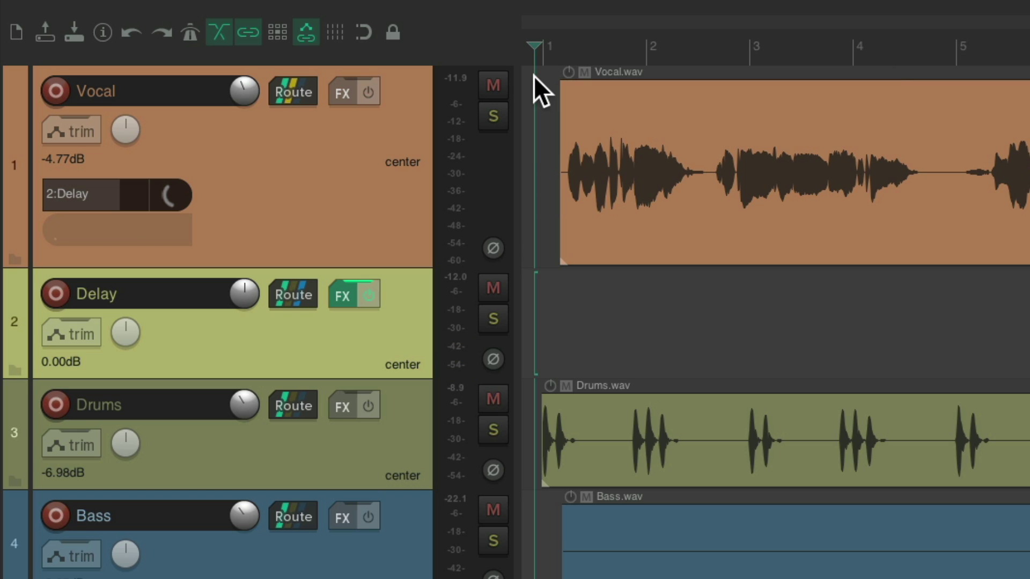
Step: Insert a new track directly below the Vocal track and name it Reverb
click(379, 189)
key(ctrl+t)
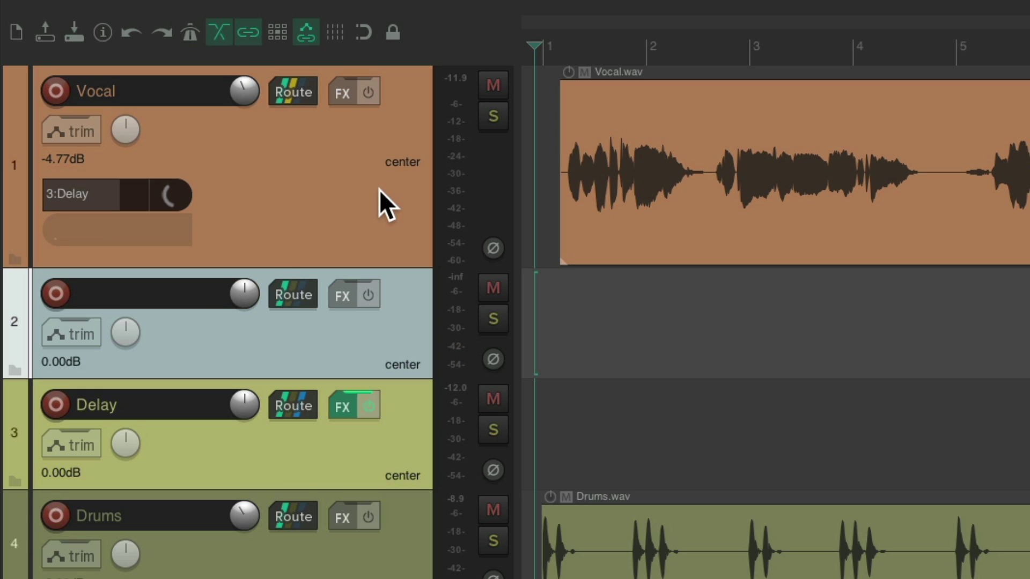
double_click(175, 295)
text(Reverb)
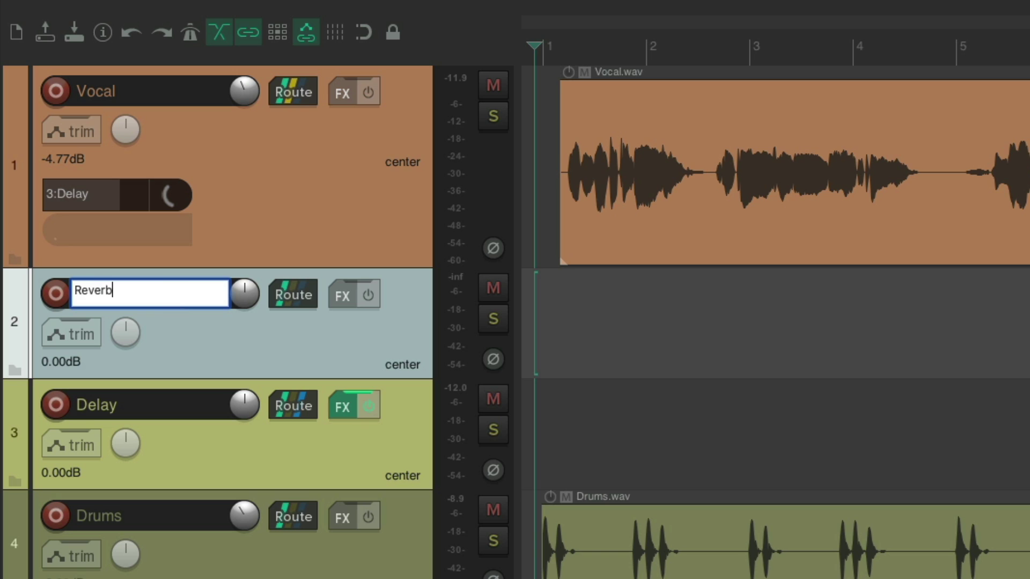
key(Return)
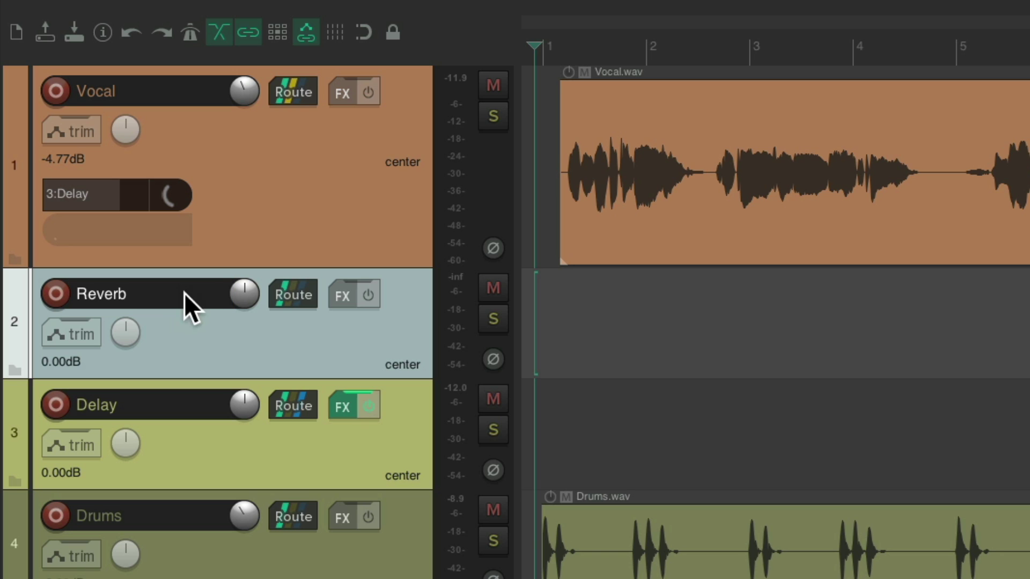
Step: Add the VST: ReaVerbate (Cockos) effect to the Reverb track
click(338, 297)
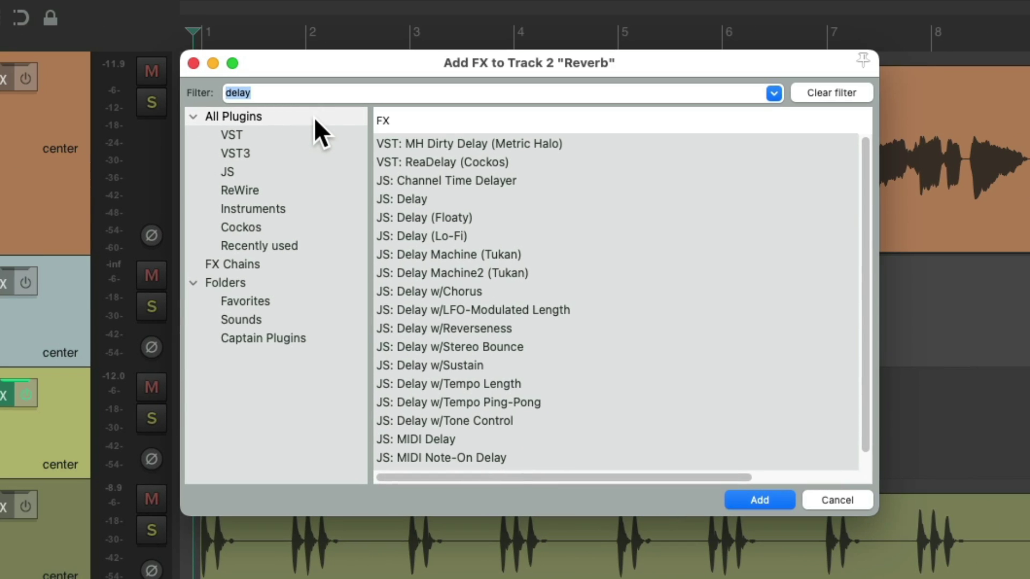
text(verb)
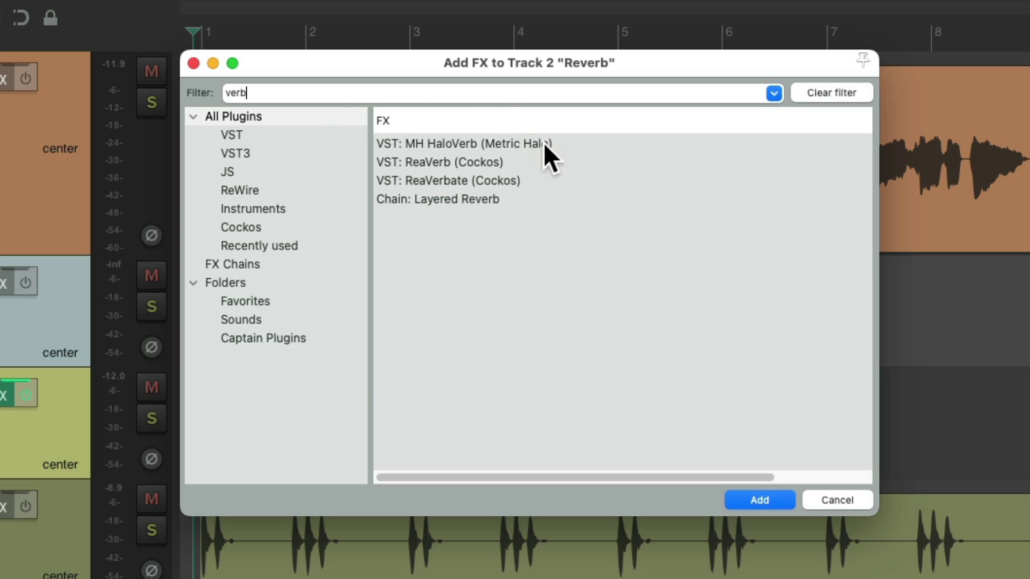
click(550, 177)
double_click(536, 181)
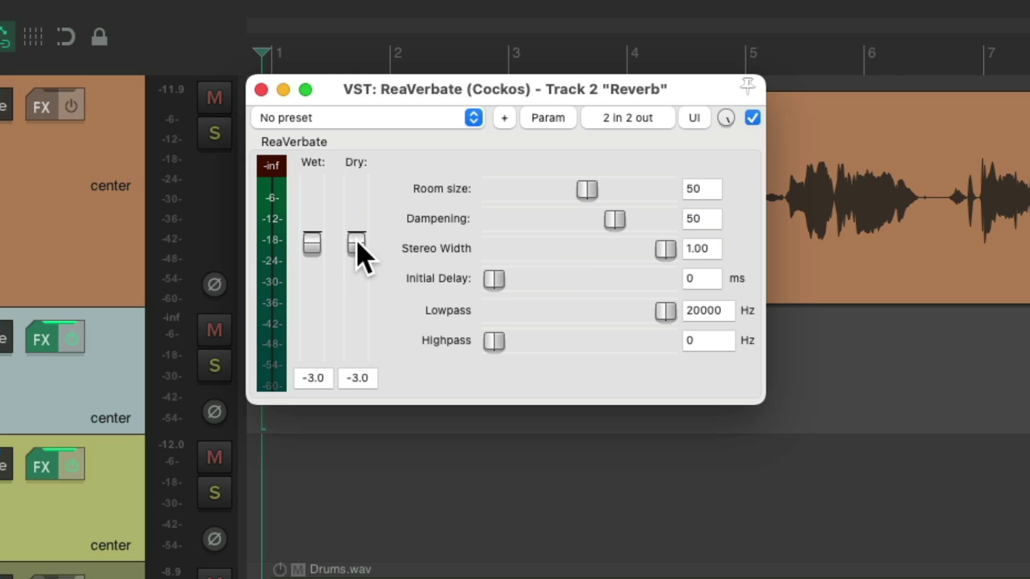
Step: Configure ReaVerbate with dry at -inf, wet at 0.0 dB, room size 95 and dampening 8, and close its window
drag(355, 242, 368, 377)
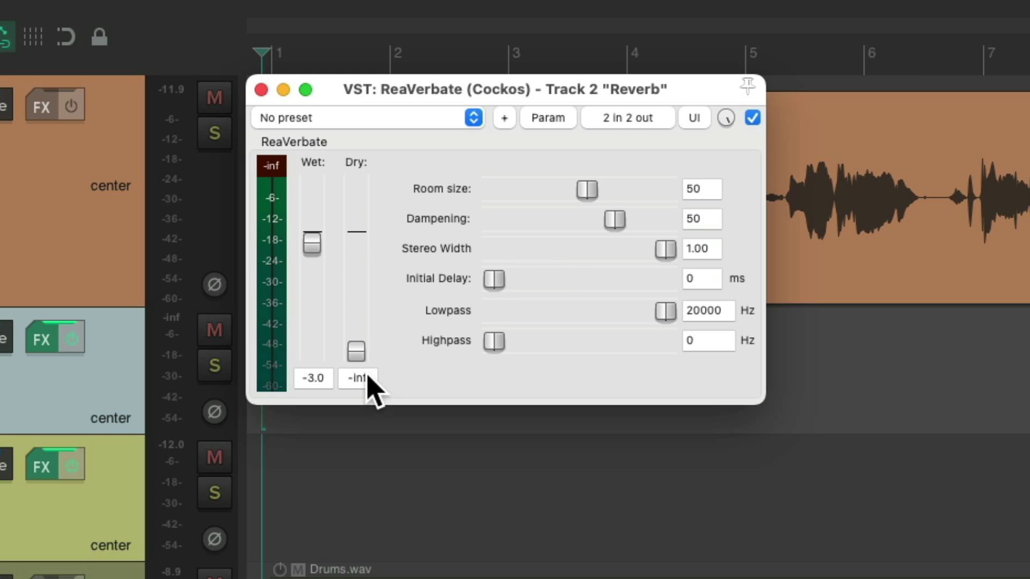
double_click(313, 244)
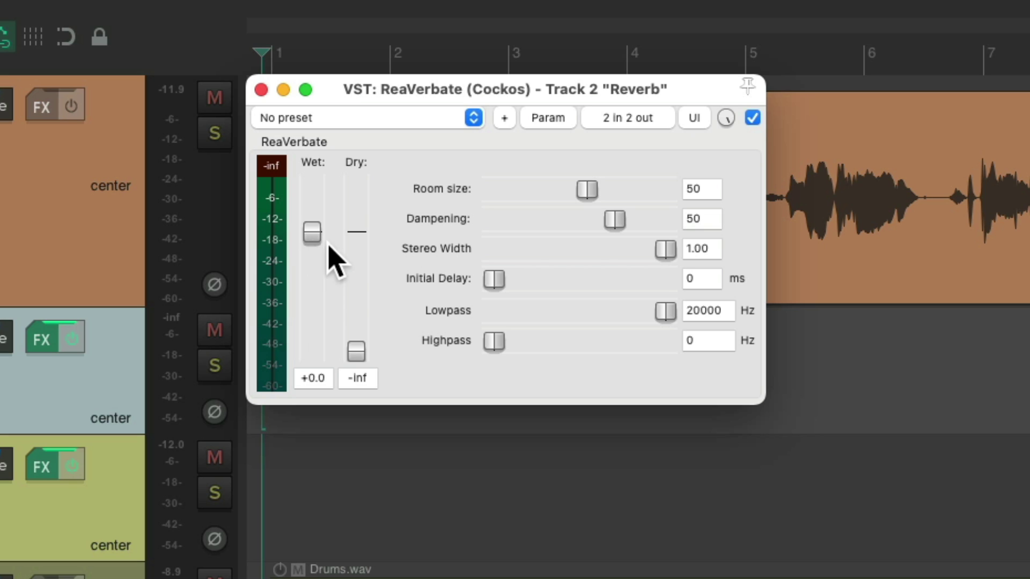
drag(590, 190, 661, 192)
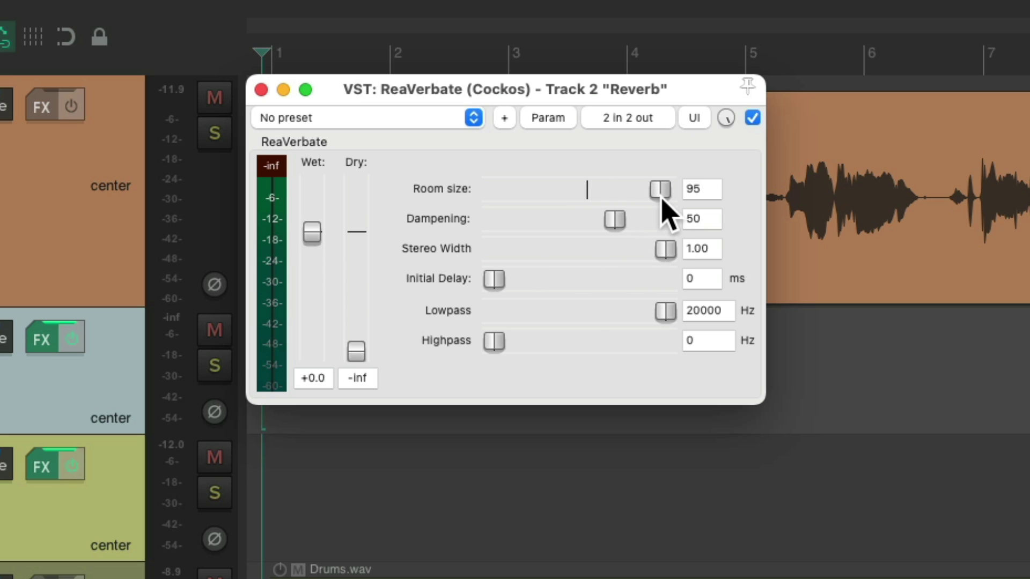
drag(615, 219, 543, 219)
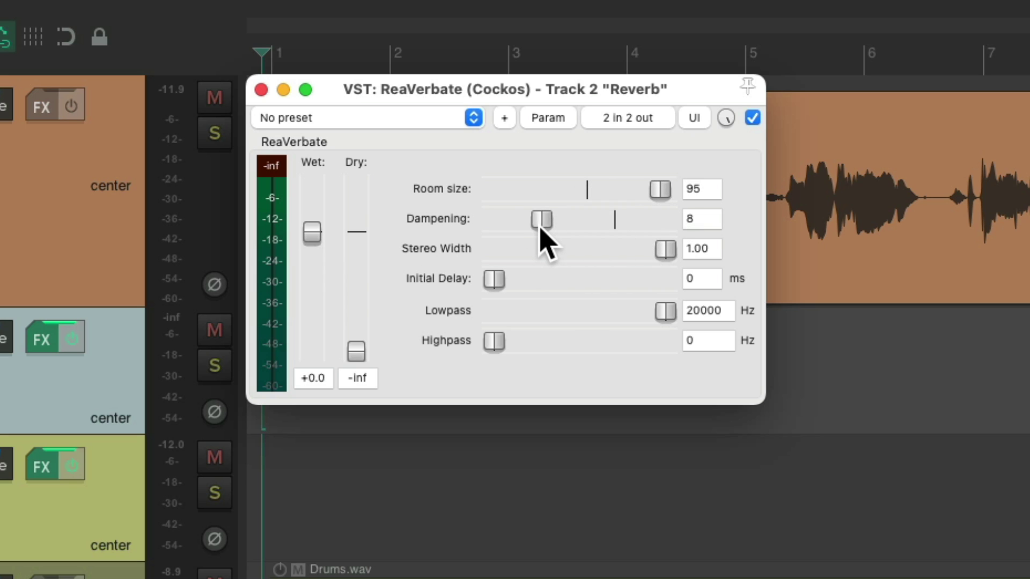
click(261, 90)
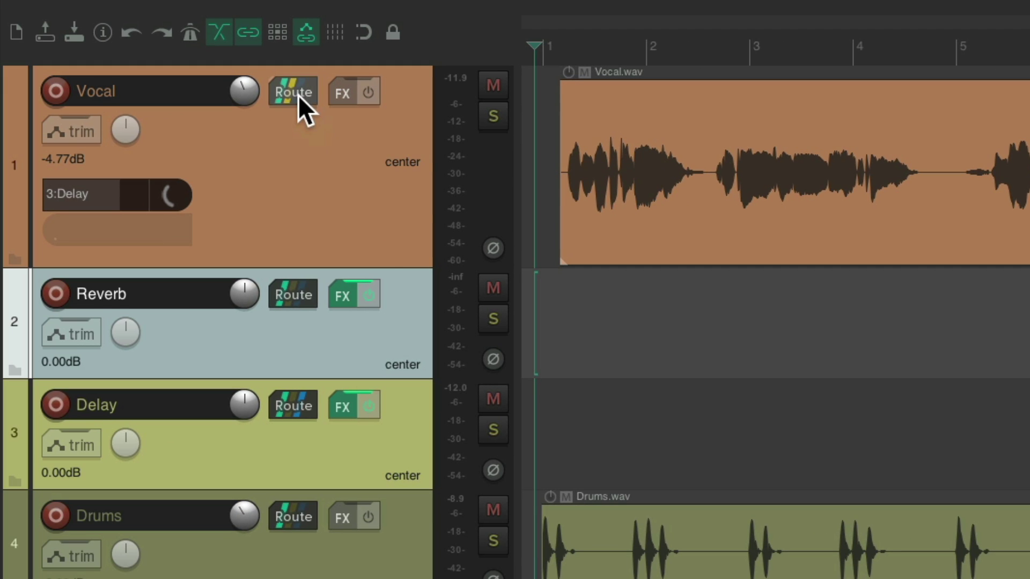
Step: Create a send from the Vocal track to the Reverb track and raise it to about -14.13 dB during playback
drag(298, 95, 400, 320)
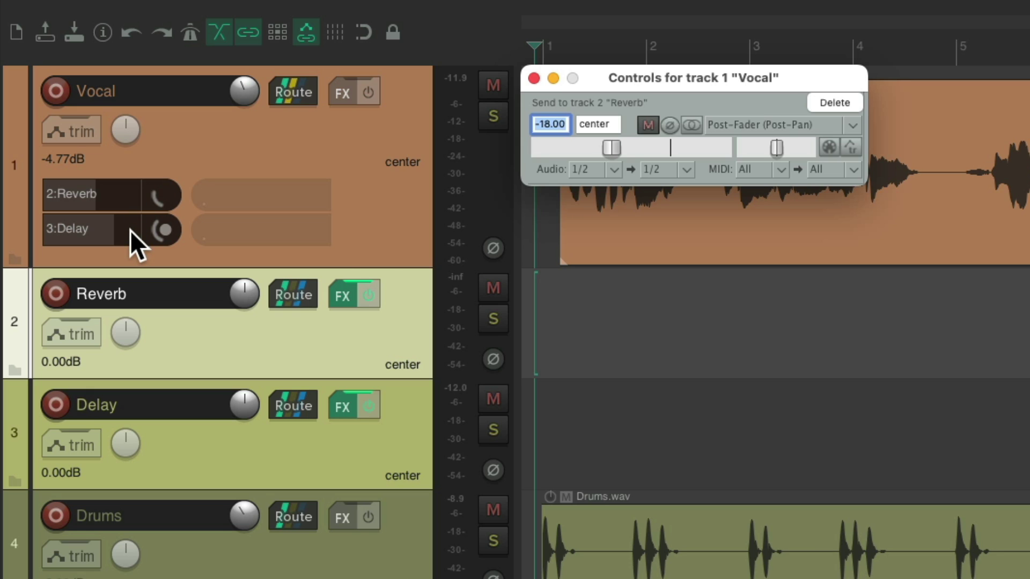
key(space)
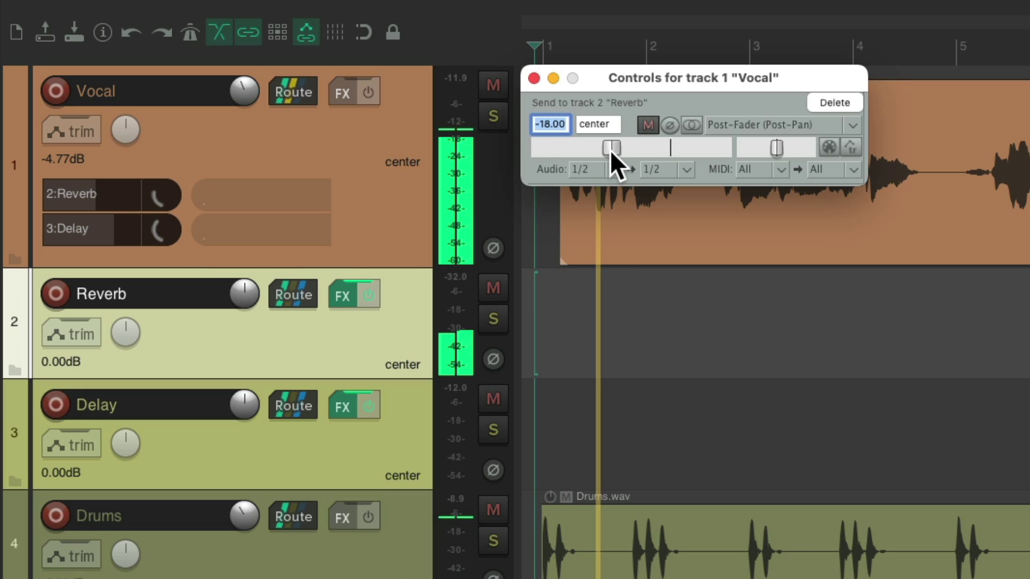
mouse_move(610, 150)
mouse_down()
mouse_move(629, 149)
mouse_move(619, 150)
mouse_up()
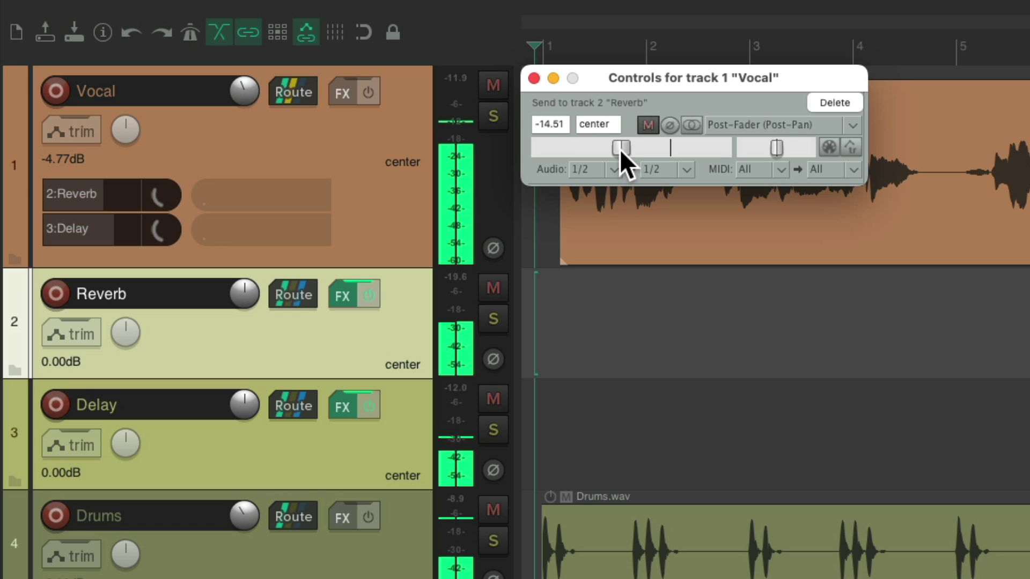
drag(620, 149, 621, 150)
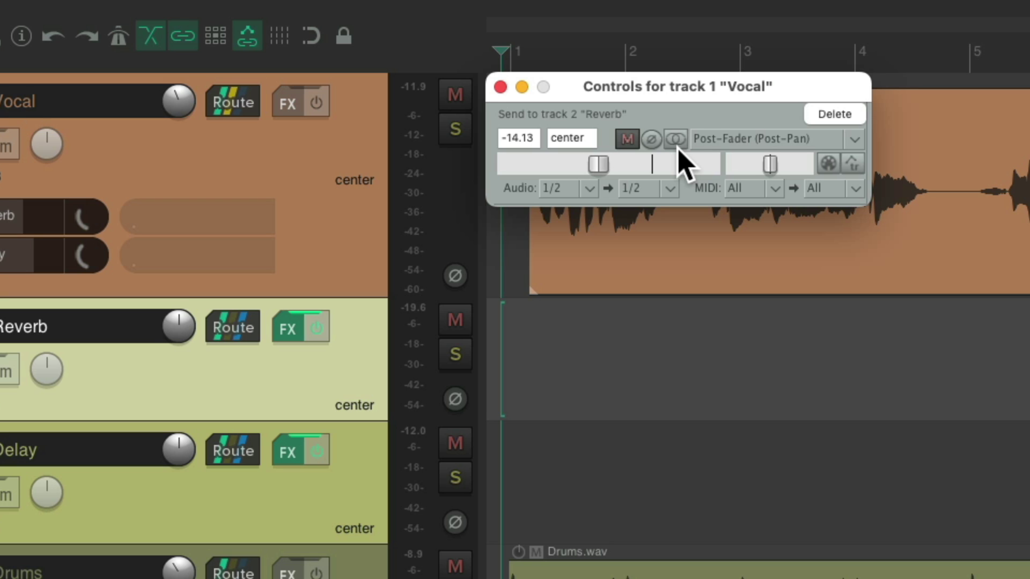
click(500, 87)
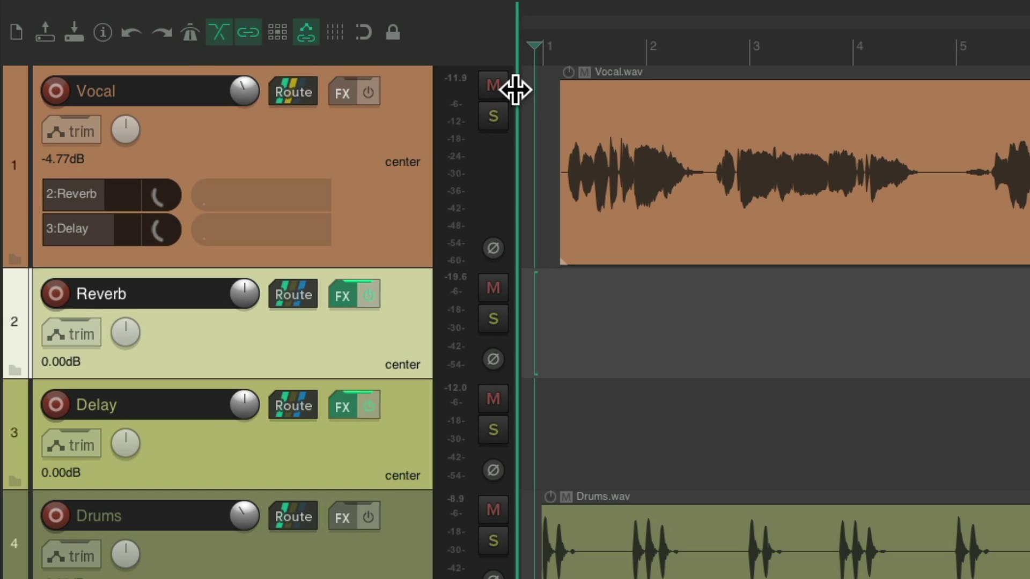
Step: Solo the Vocal track and audition it panned 100% left with its sends
click(497, 115)
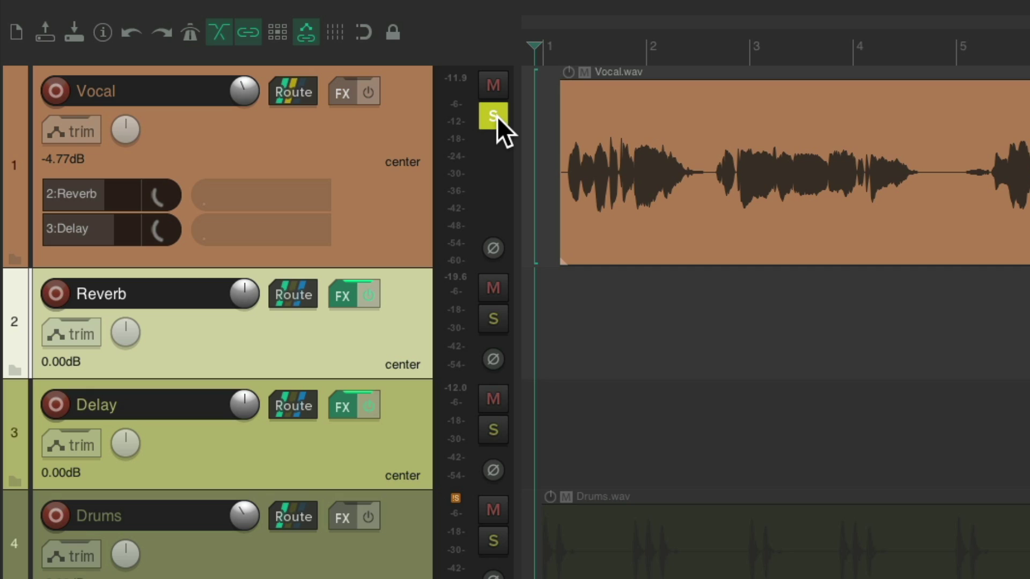
drag(121, 127, 121, 171)
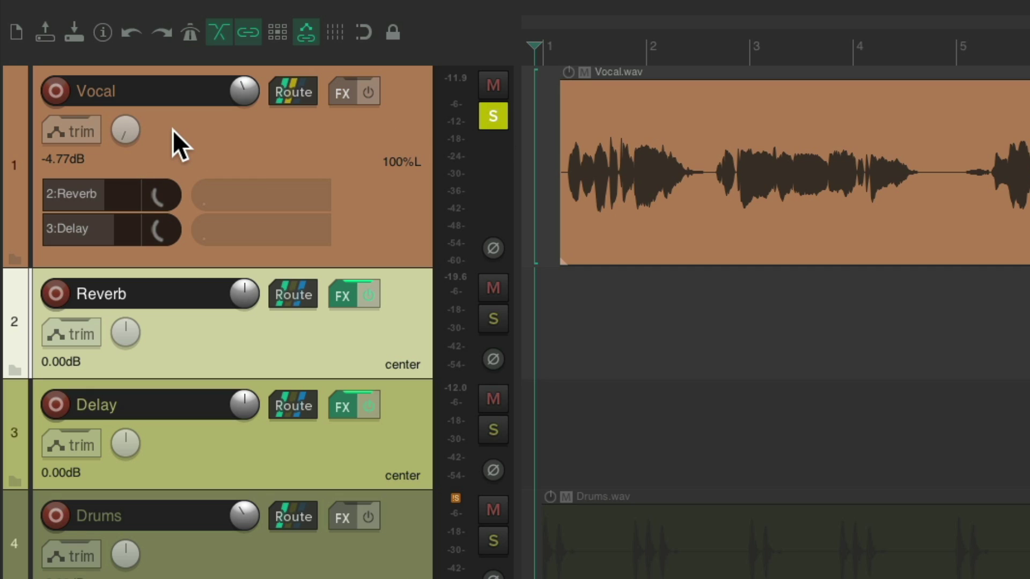
key(space)
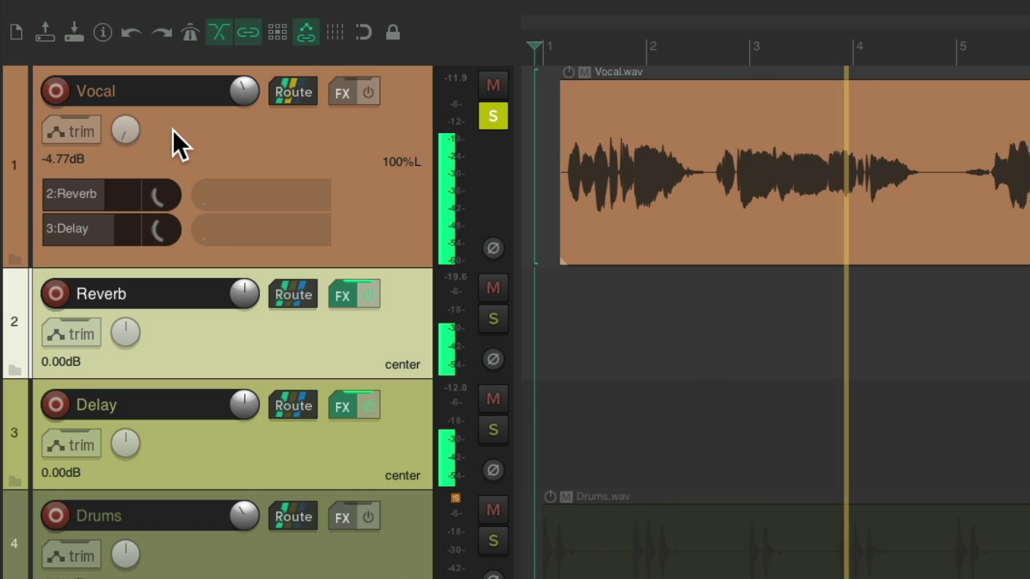
key(space)
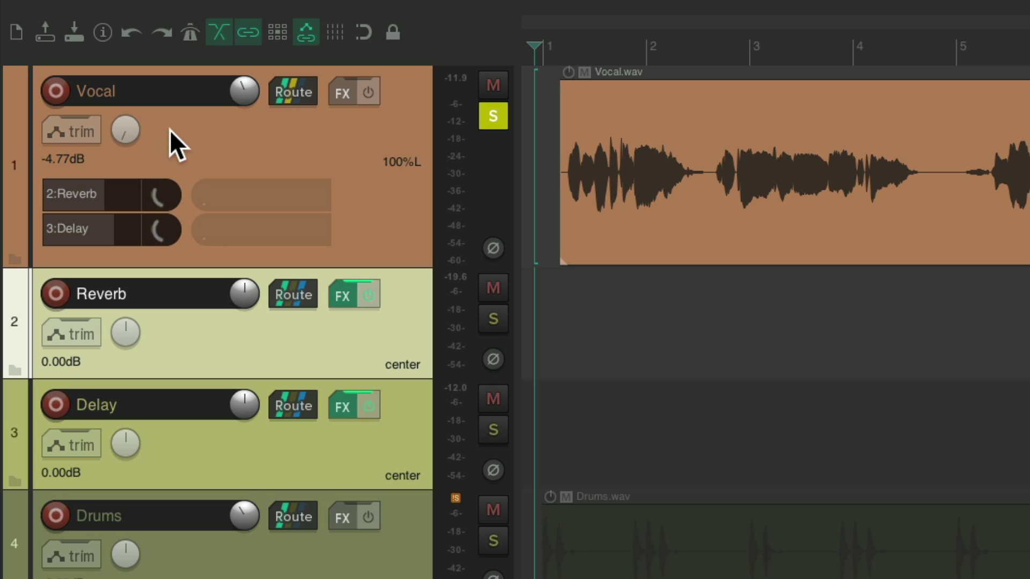
Step: Pan the soloed Vocal track 100% right and audition it with its sends
drag(128, 131, 127, 81)
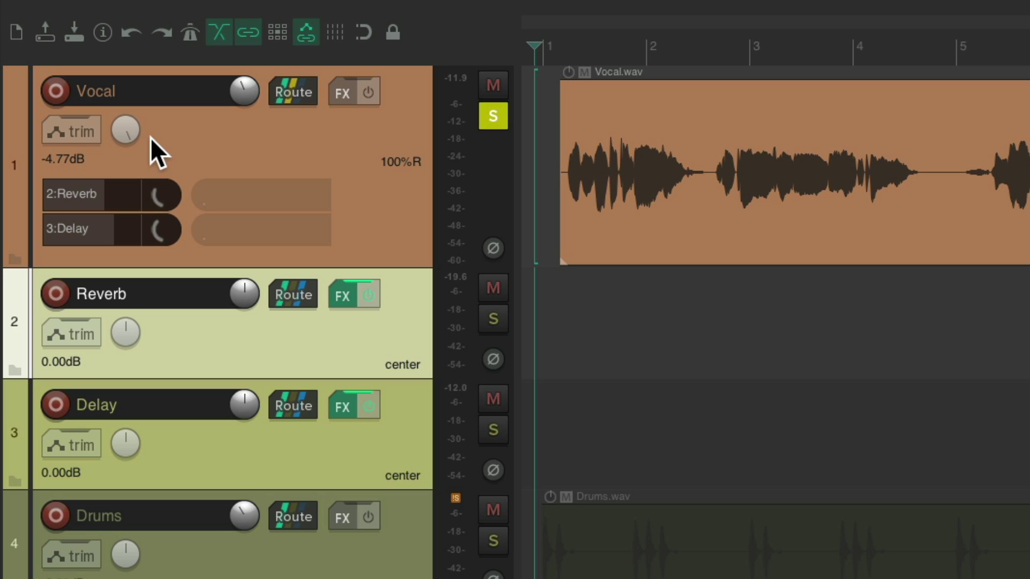
key(space)
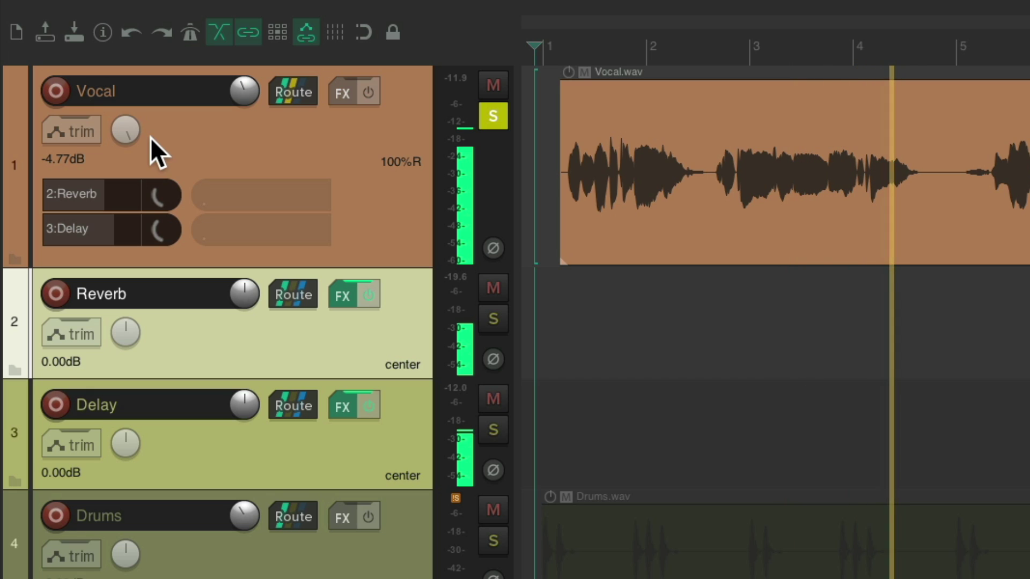
key(space)
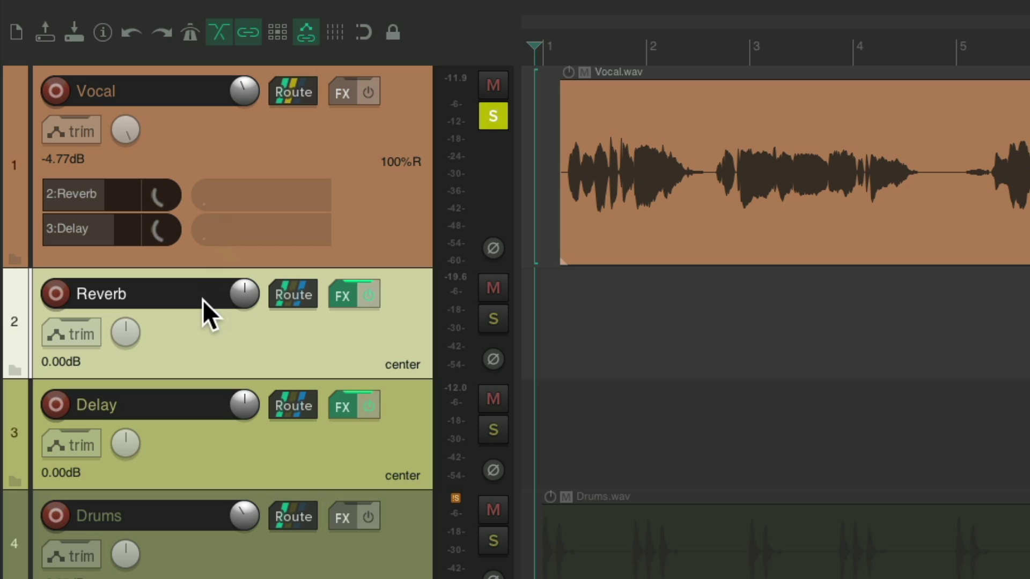
Step: Audition the Reverb and Delay tracks panned 100% left against the vocal, and return both pans to center
drag(125, 332, 125, 370)
drag(123, 437, 124, 474)
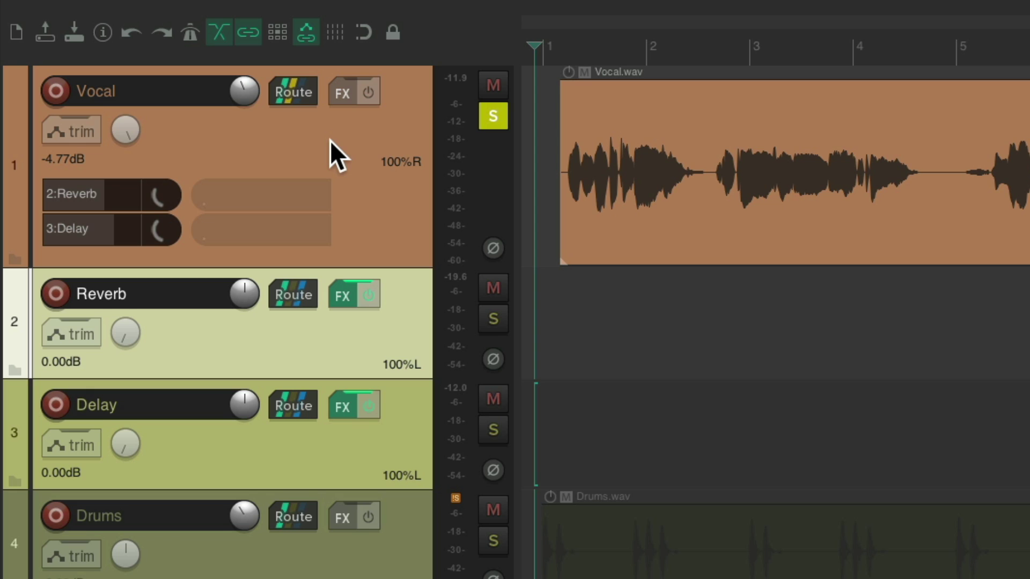
key(space)
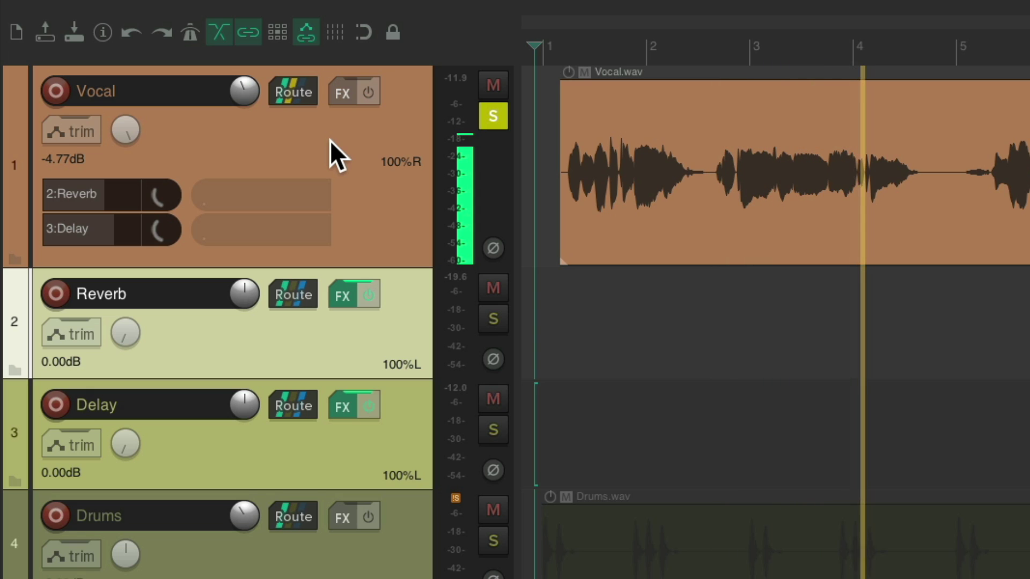
key(space)
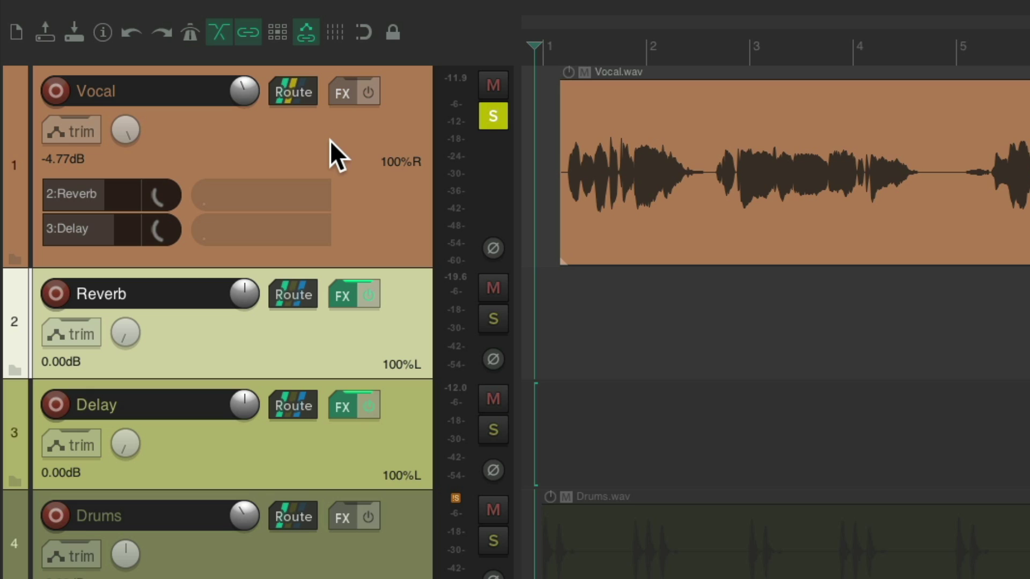
double_click(132, 337)
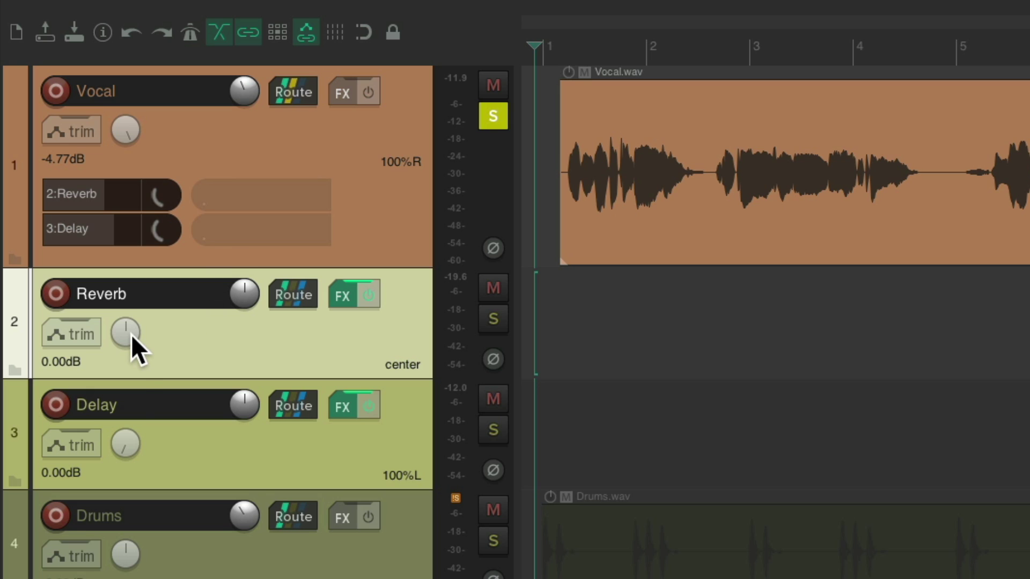
double_click(130, 449)
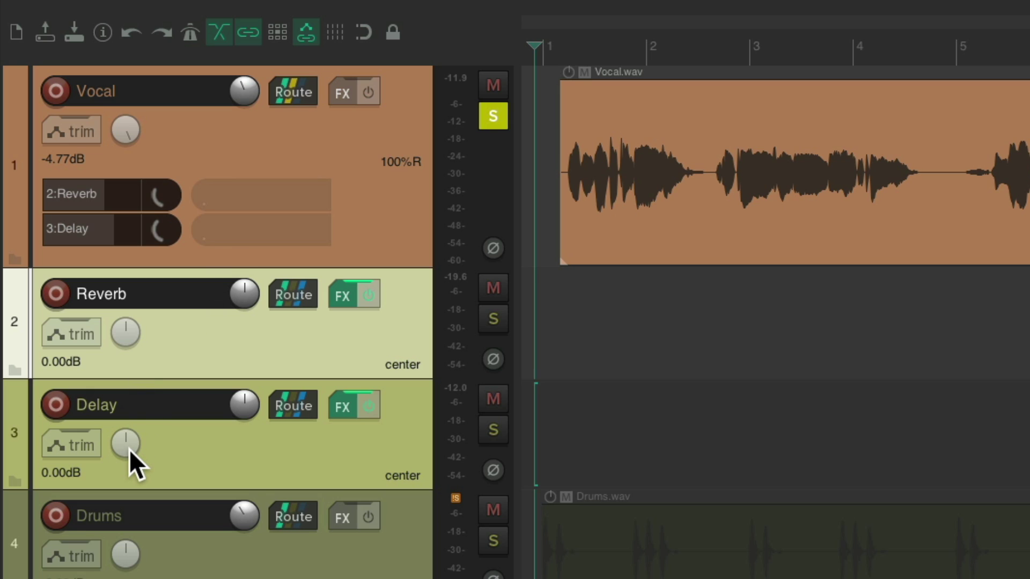
Step: Switch the Vocal track's sends to Reverb and Delay to mono
click(128, 194)
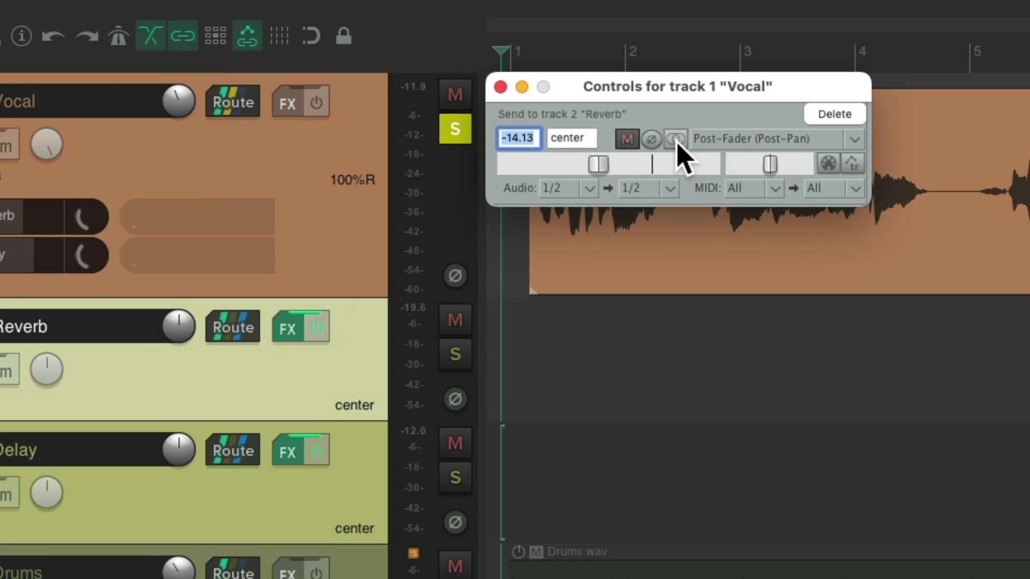
click(675, 140)
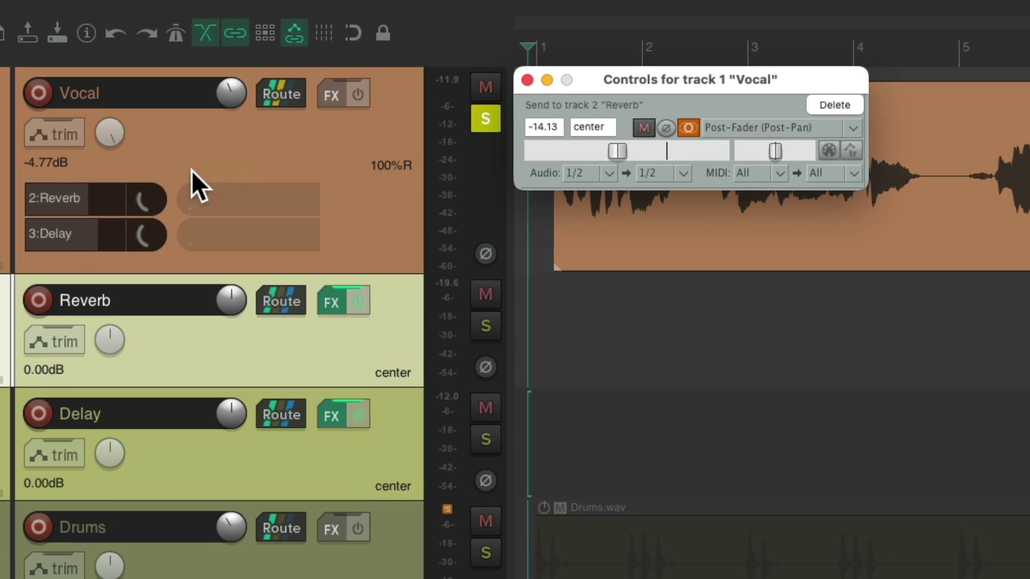
click(29, 246)
click(110, 225)
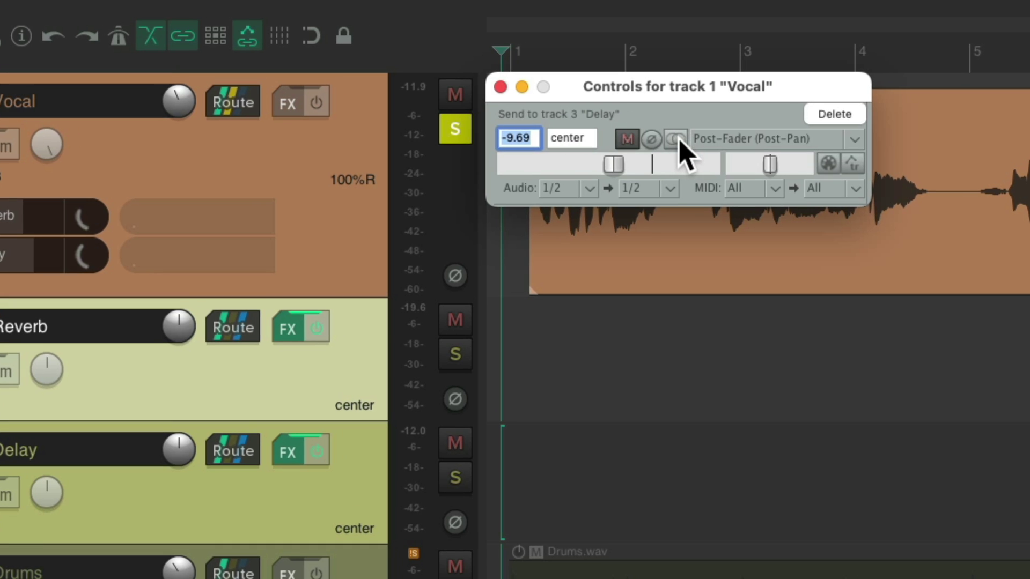
click(677, 139)
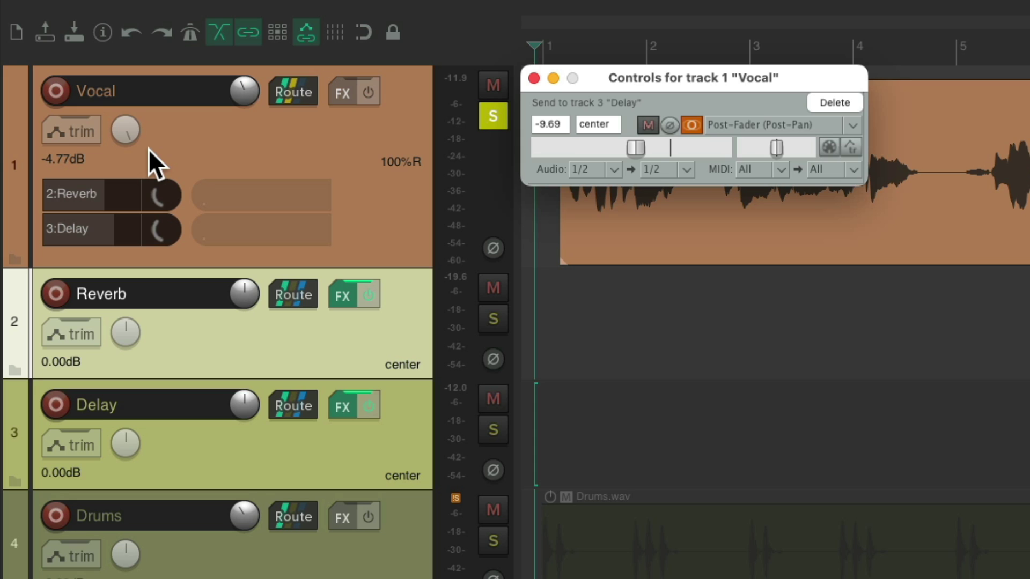
Step: Audition the right-panned vocal with the mono sends, and reset the Vocal track's pan to center
key(space)
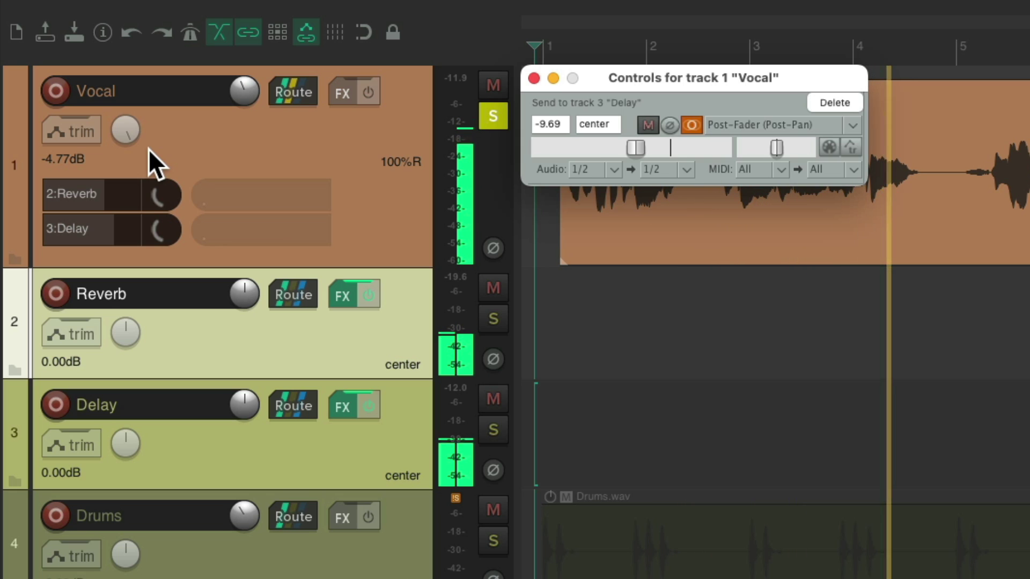
key(space)
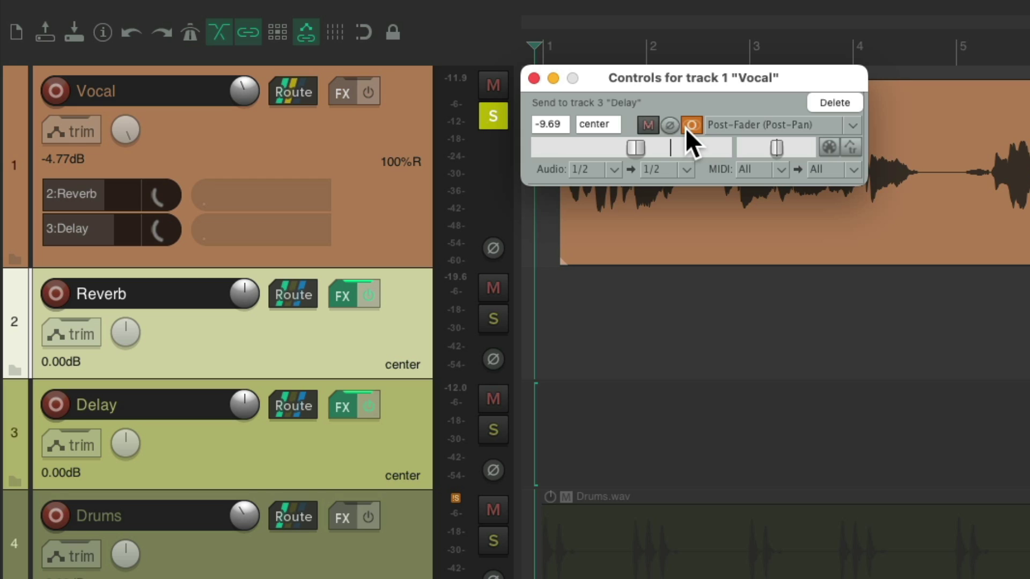
double_click(130, 133)
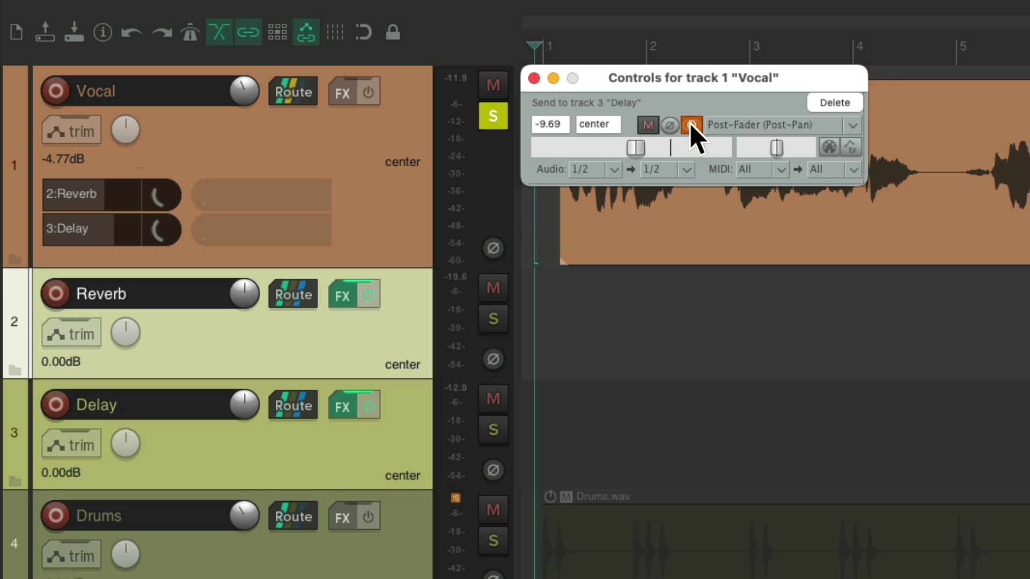
Step: Unsolo the Vocal track, audition the full mix, and check the controls of its Reverb send
click(489, 115)
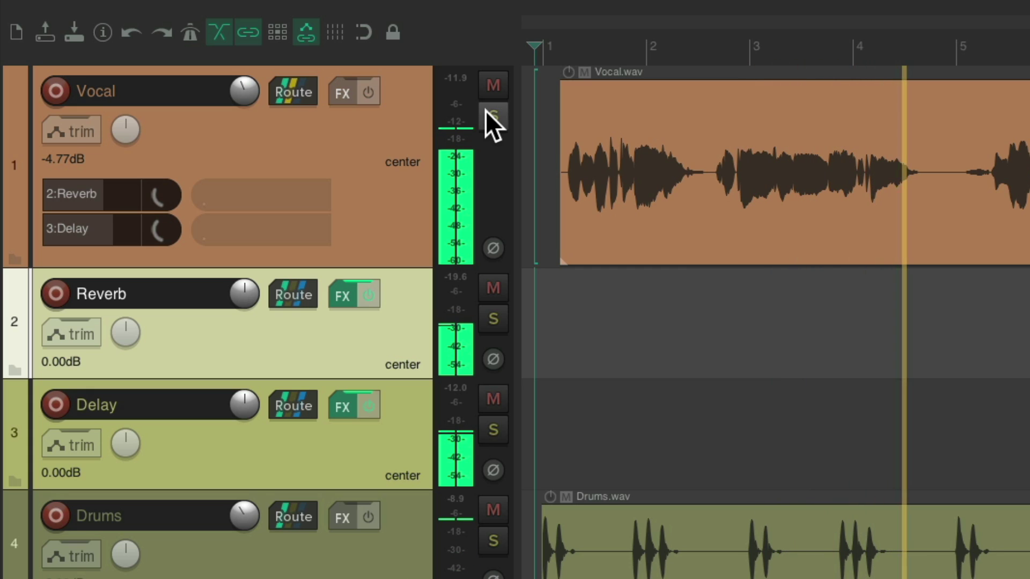
key(space)
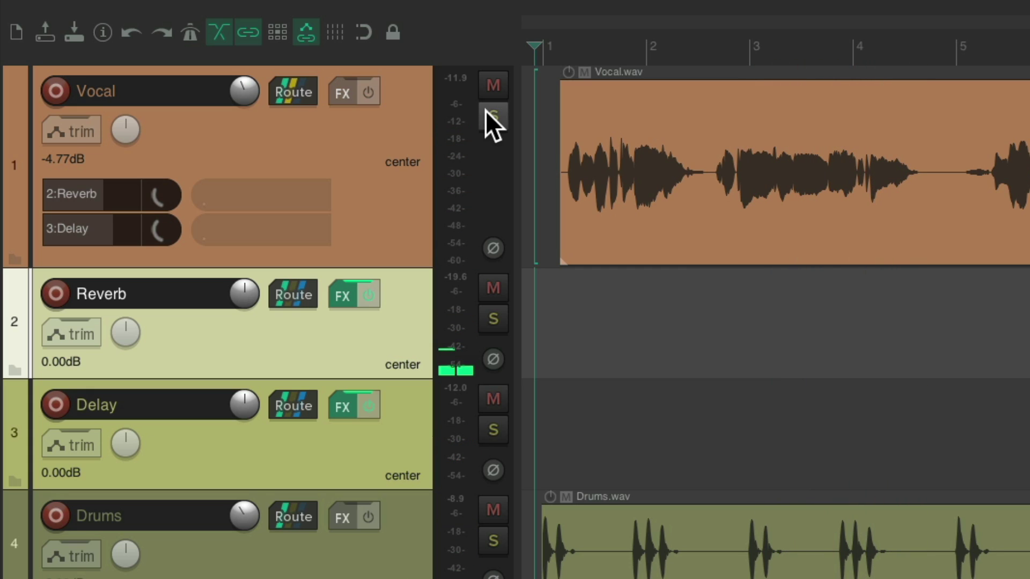
click(117, 189)
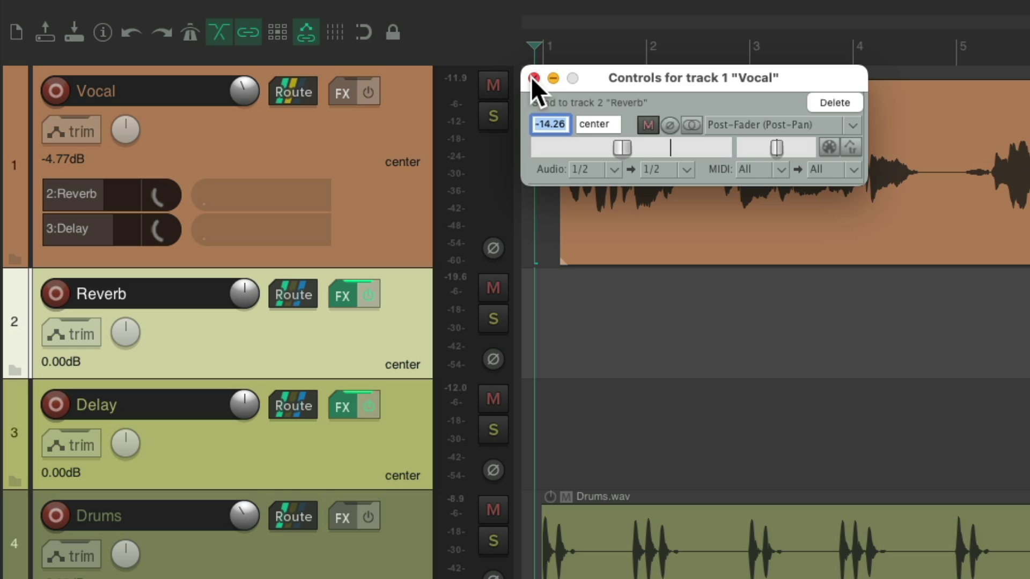
click(500, 86)
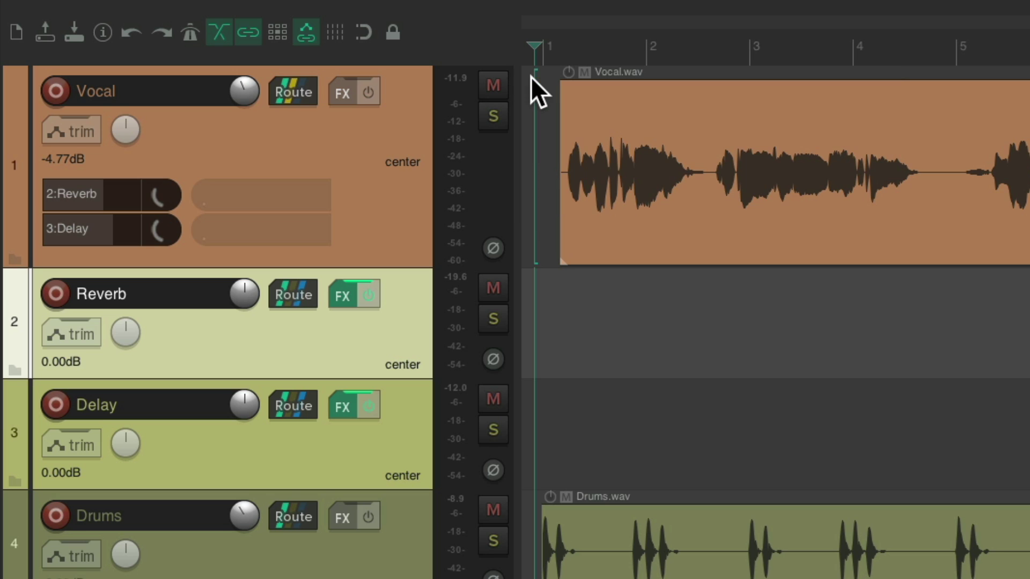
Step: Audition lowering the Vocal fader to about -22.6 dB in the mixer, and undo the fader change
key(ctrl+m)
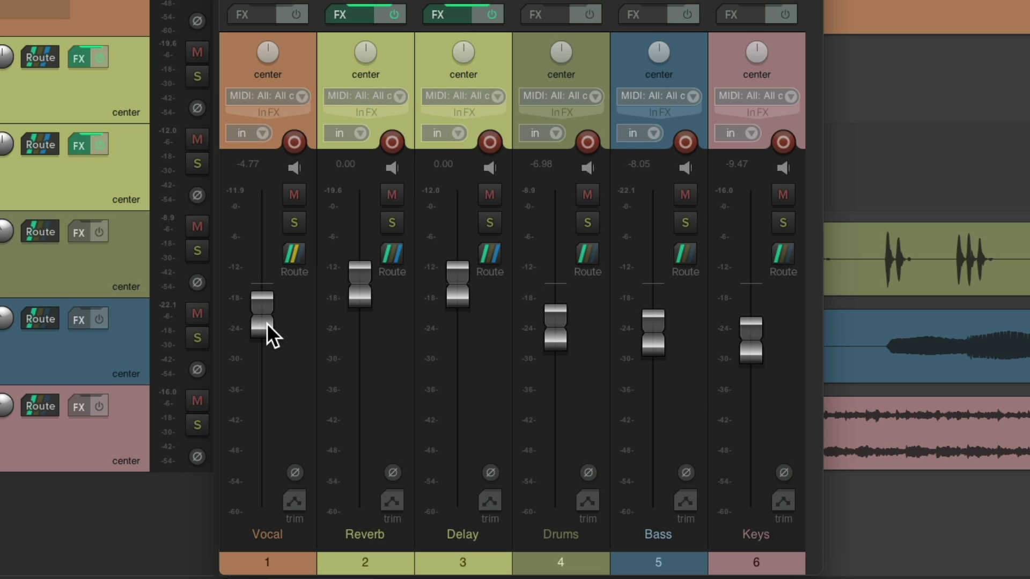
key(space)
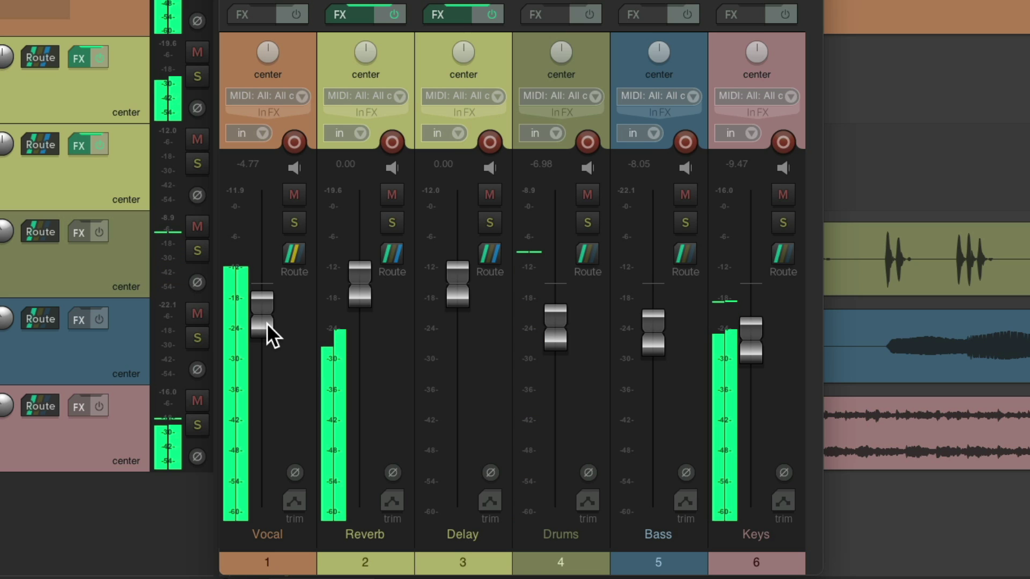
drag(267, 325, 281, 416)
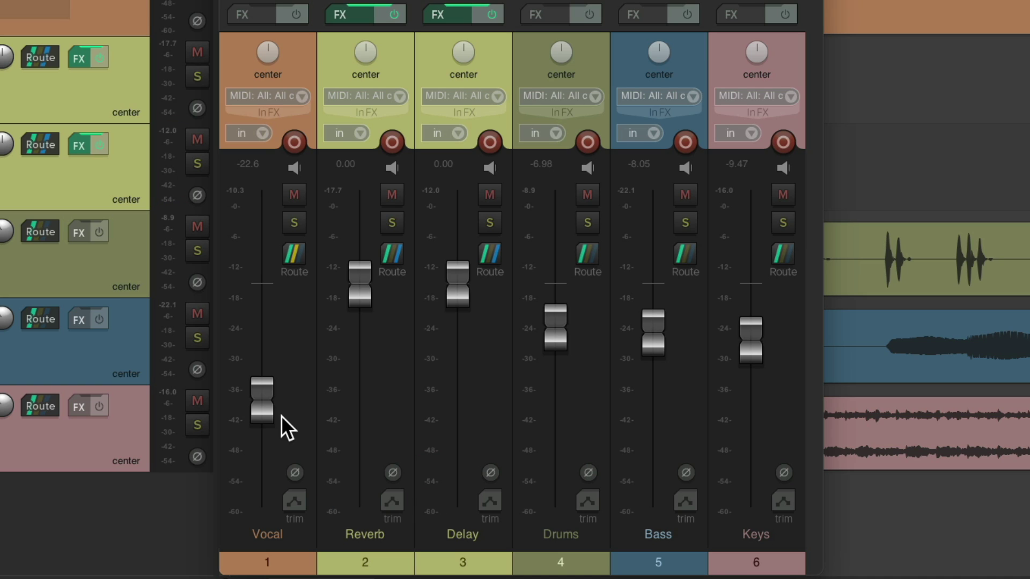
key(ctrl+z)
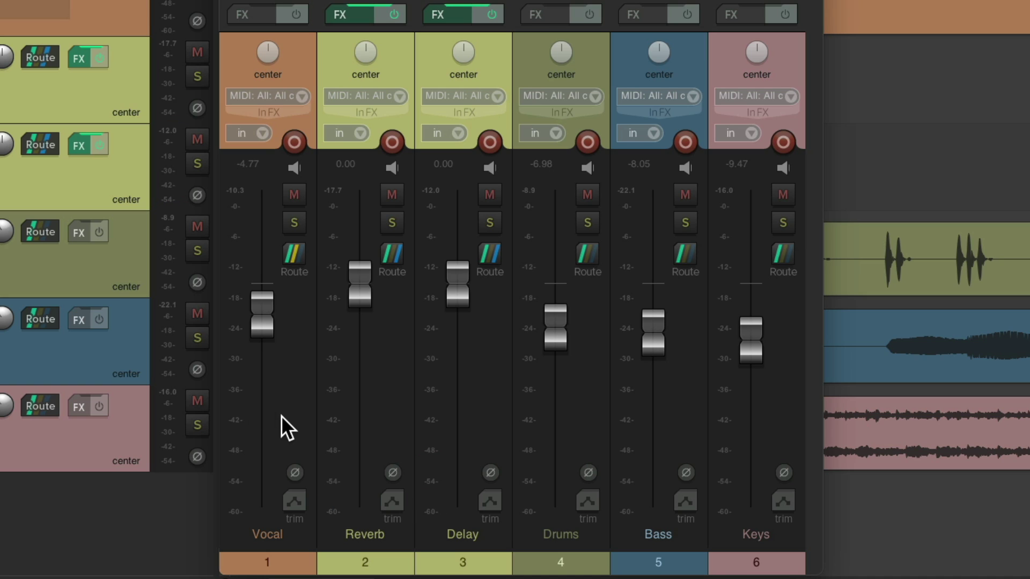
Step: Solo the Vocal track and audition its reverb and delay sends while lowering the Vocal fader to about -10.6 dB
click(295, 223)
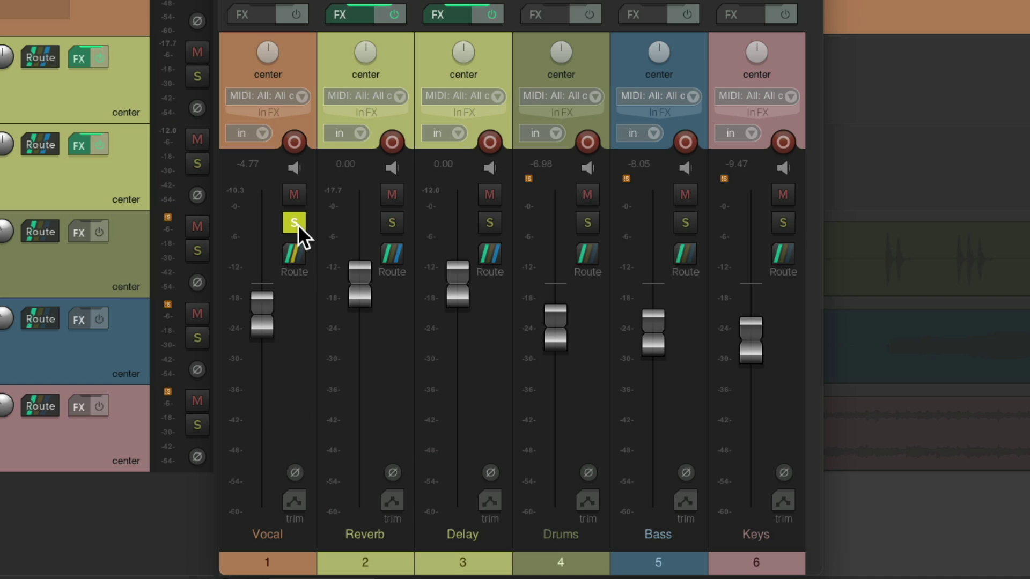
key(space)
drag(266, 313, 272, 349)
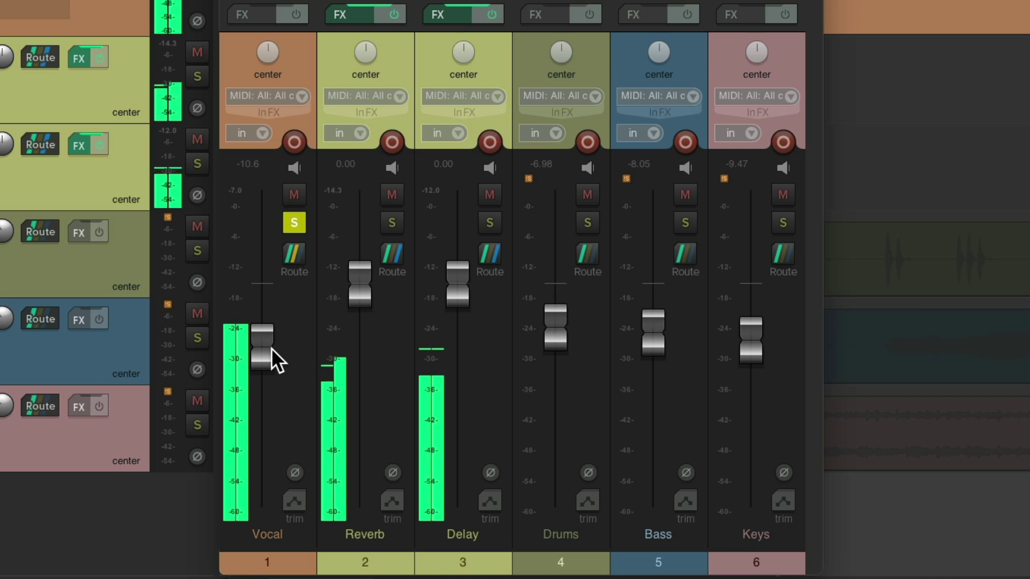
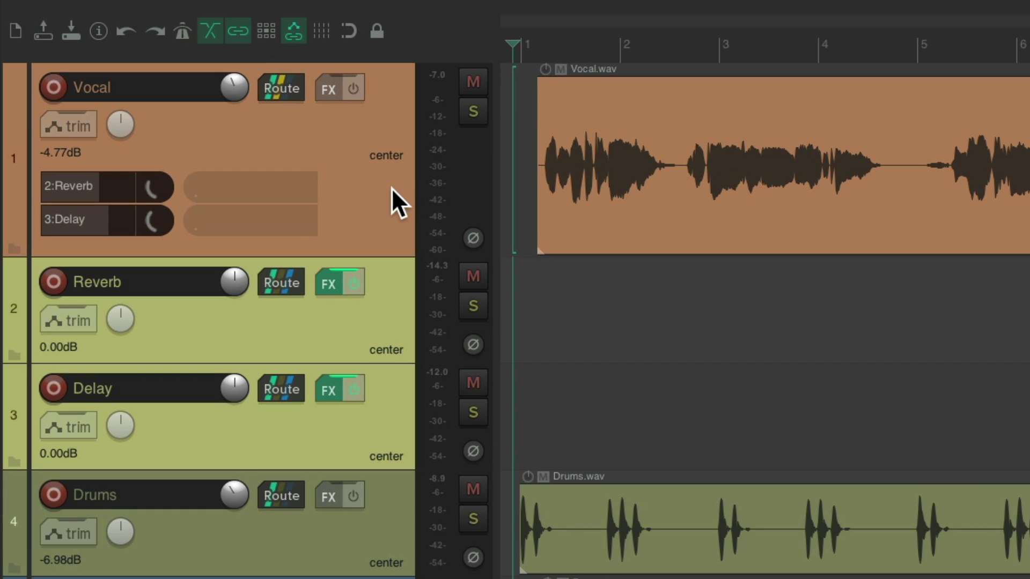
Step: Insert a new track below the Vocal track and name it Headphones
click(287, 137)
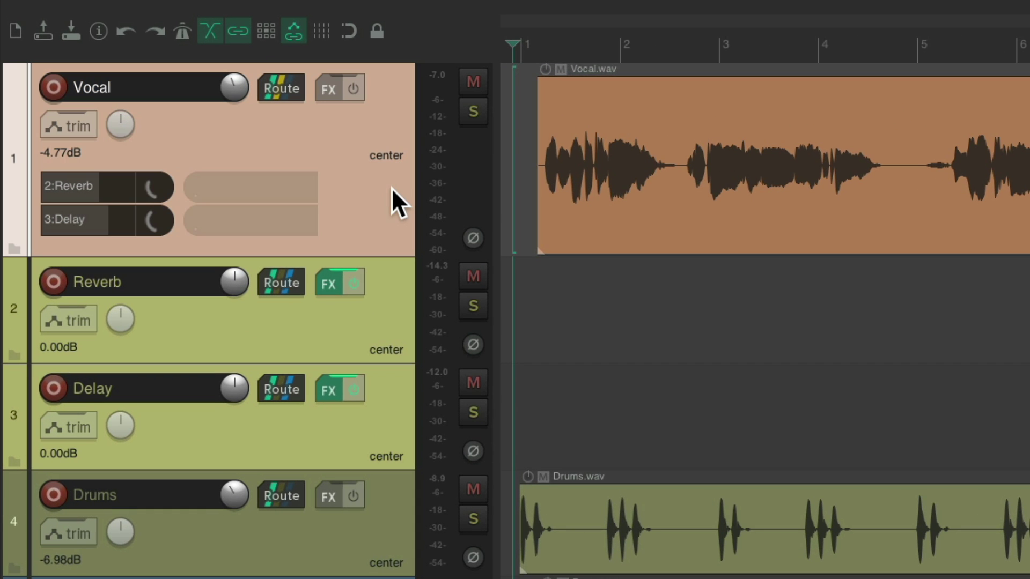
key(ctrl+t)
double_click(192, 278)
text(Headphones)
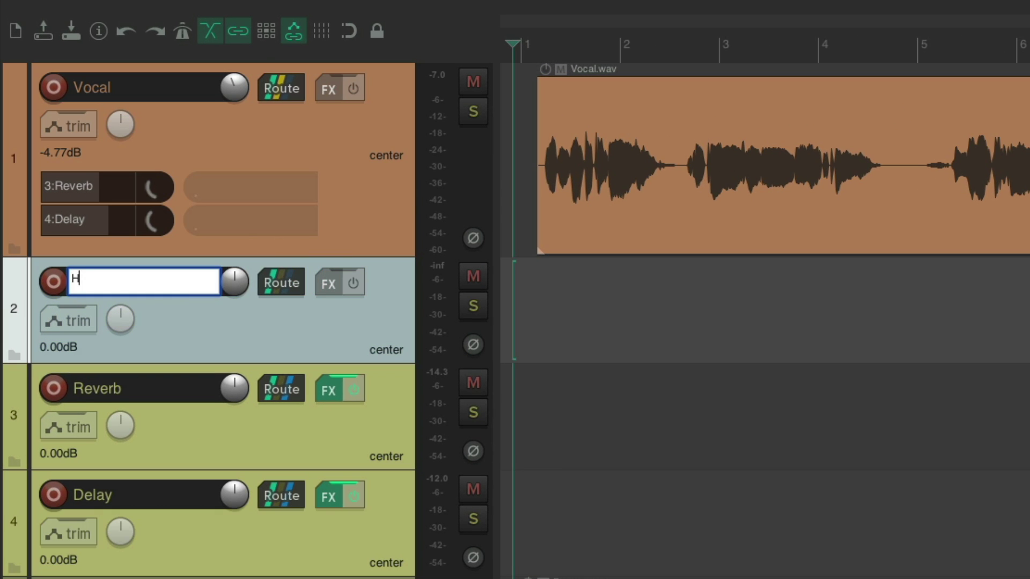
key(Return)
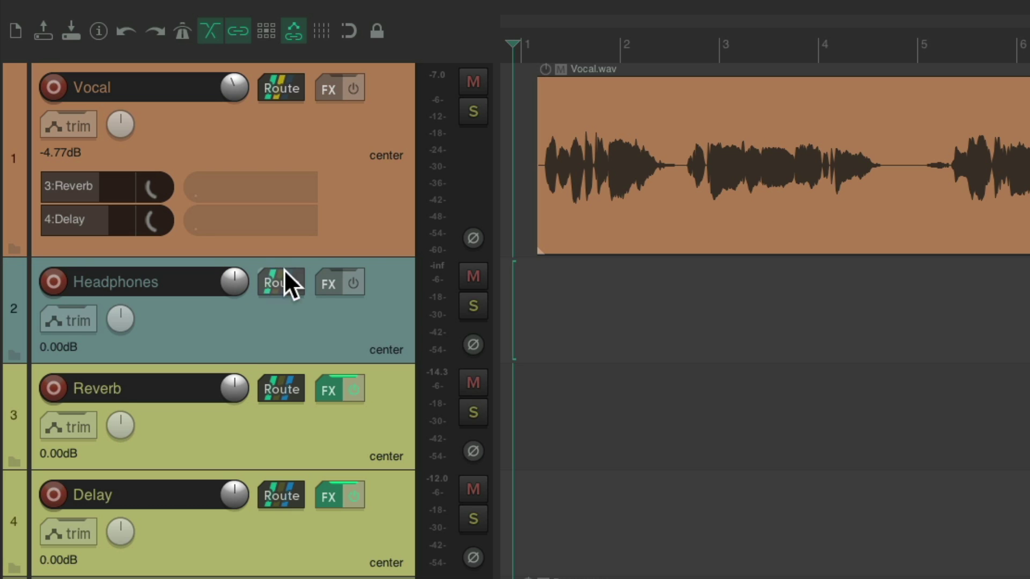
Step: Disable the Headphones track's master send and add Headphones L / Headphones R as its hardware output
click(291, 292)
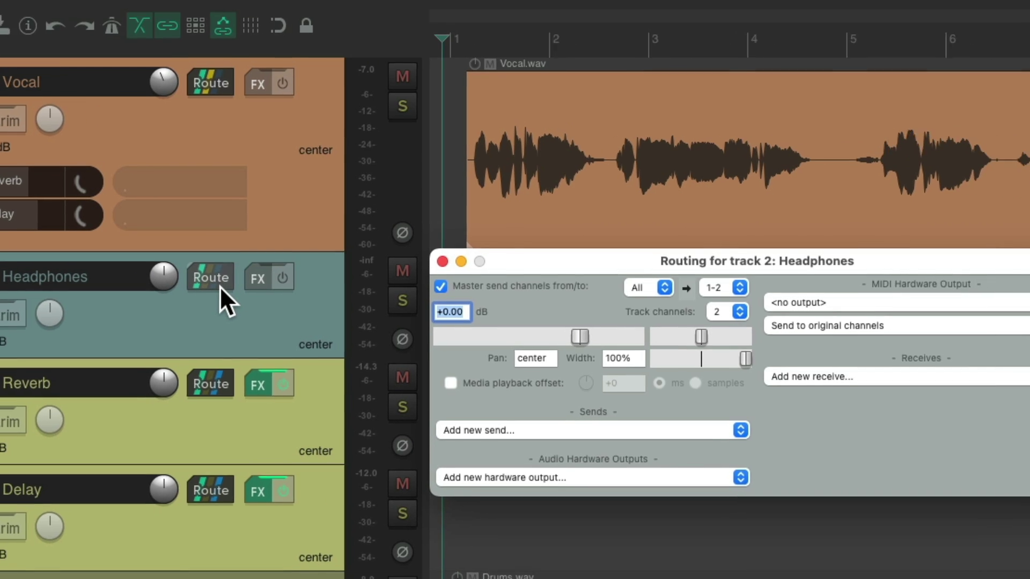
click(379, 282)
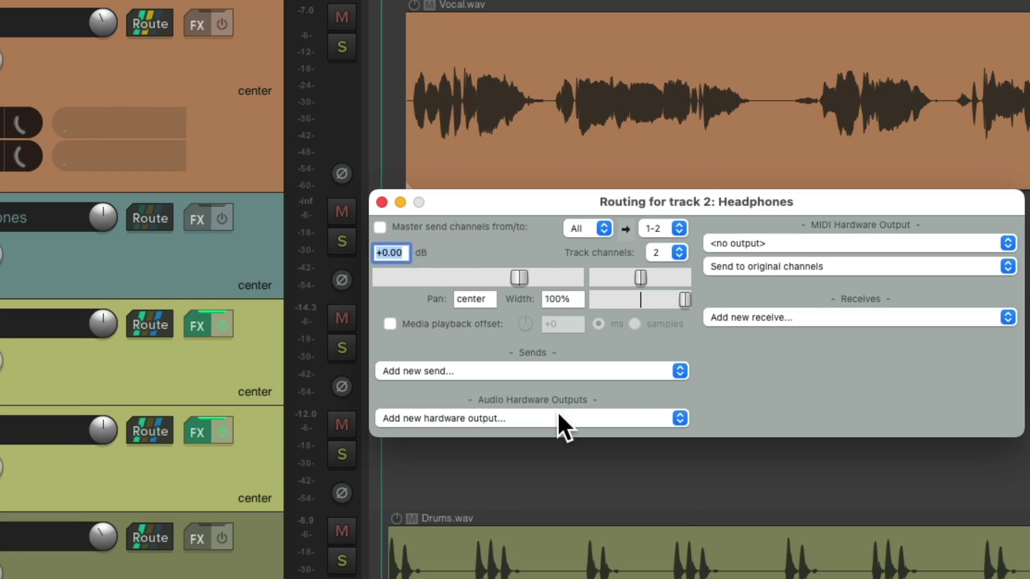
click(559, 472)
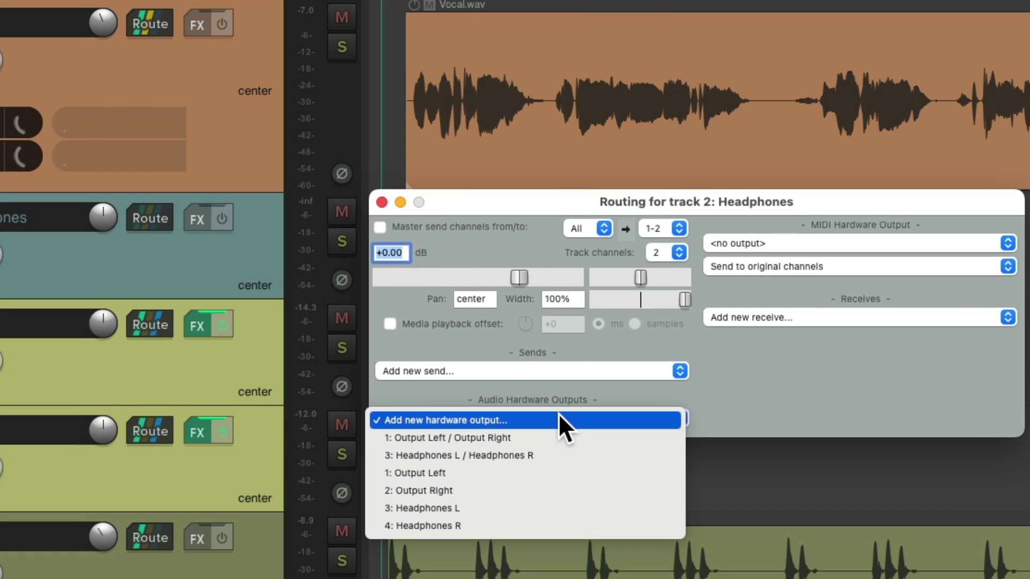
click(578, 456)
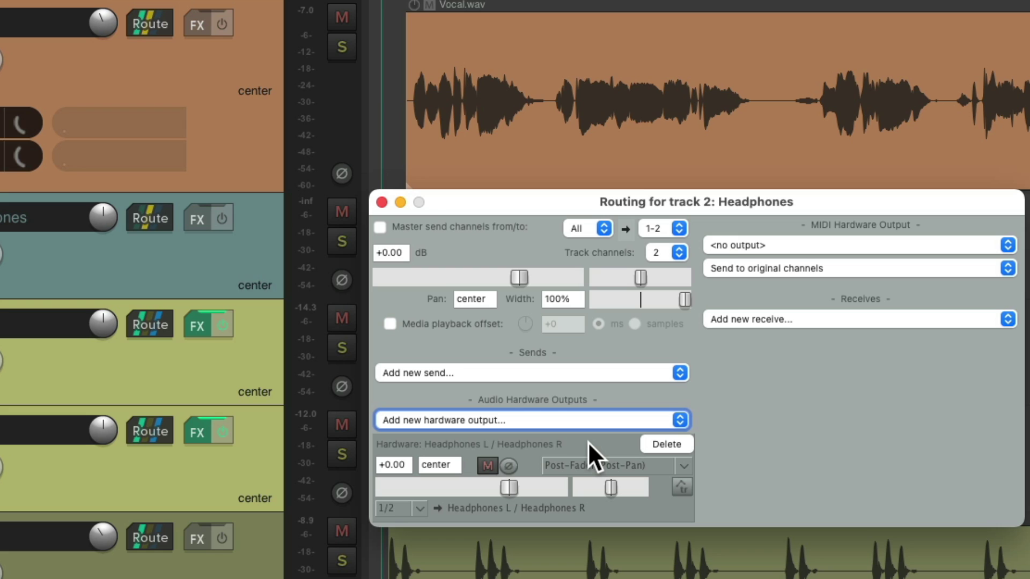
click(381, 202)
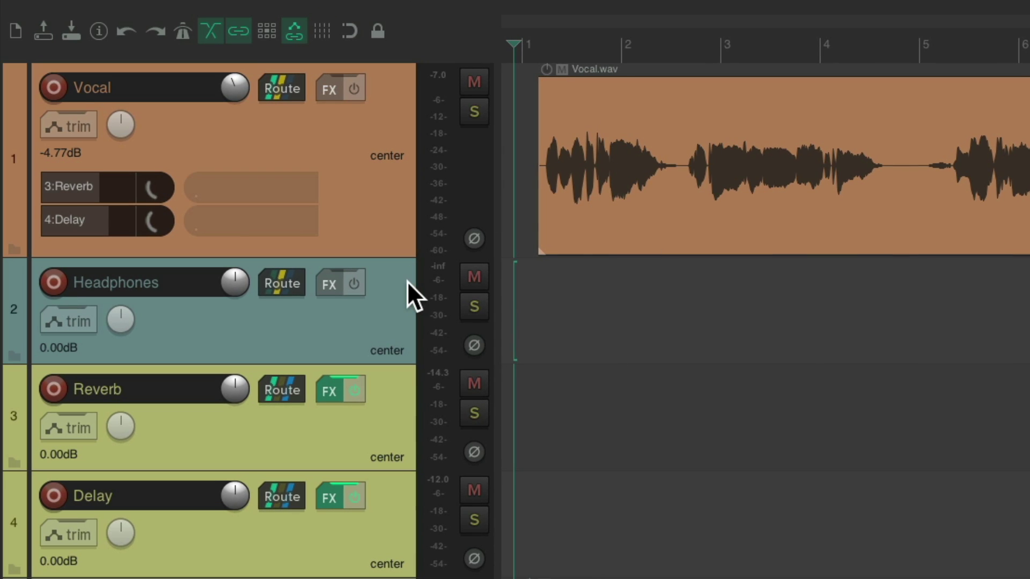
Step: Create a send from the Vocal track to the Headphones track and set it to Pre-Fader (Post-FX)
drag(379, 156, 375, 291)
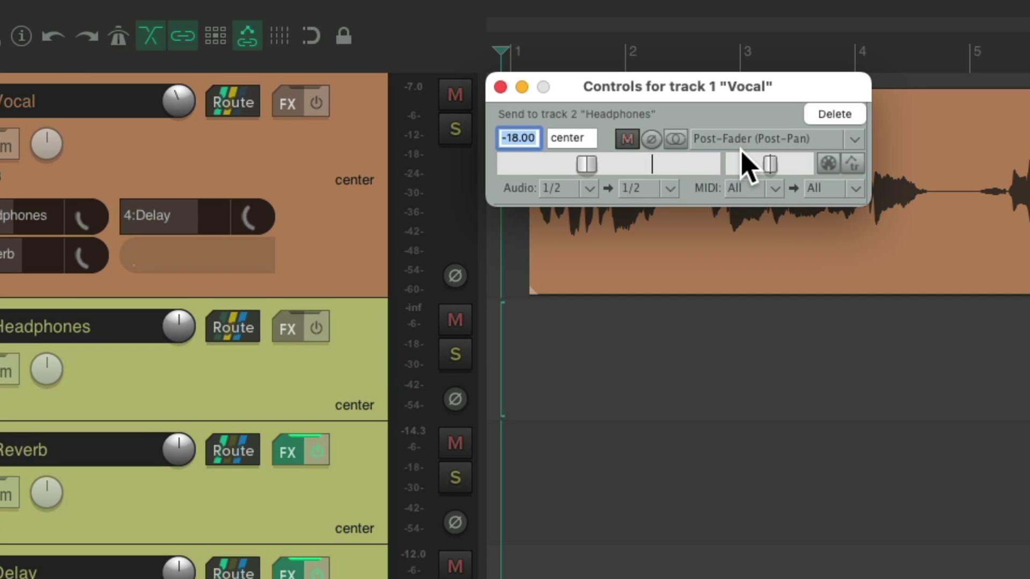
click(805, 141)
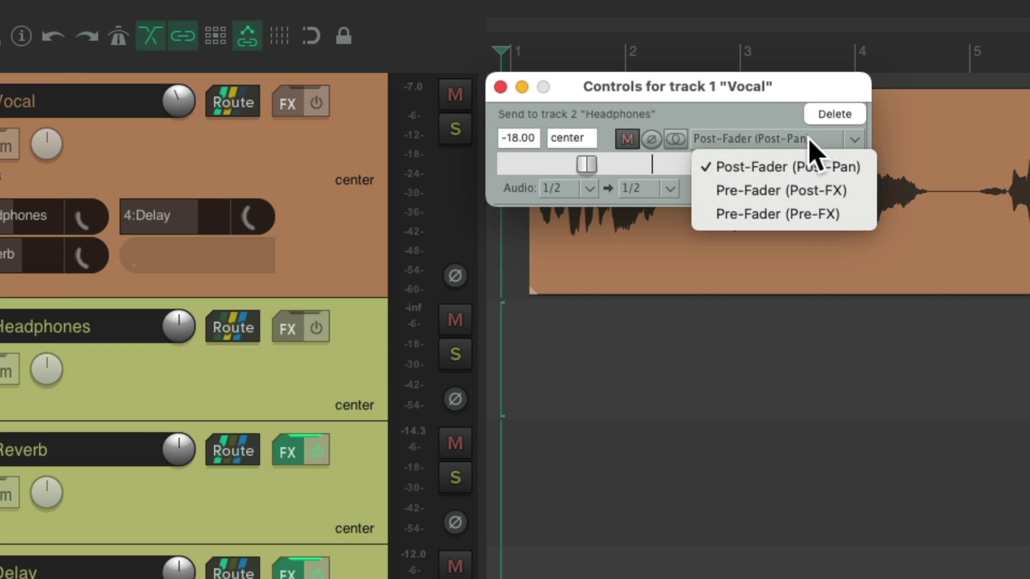
click(857, 192)
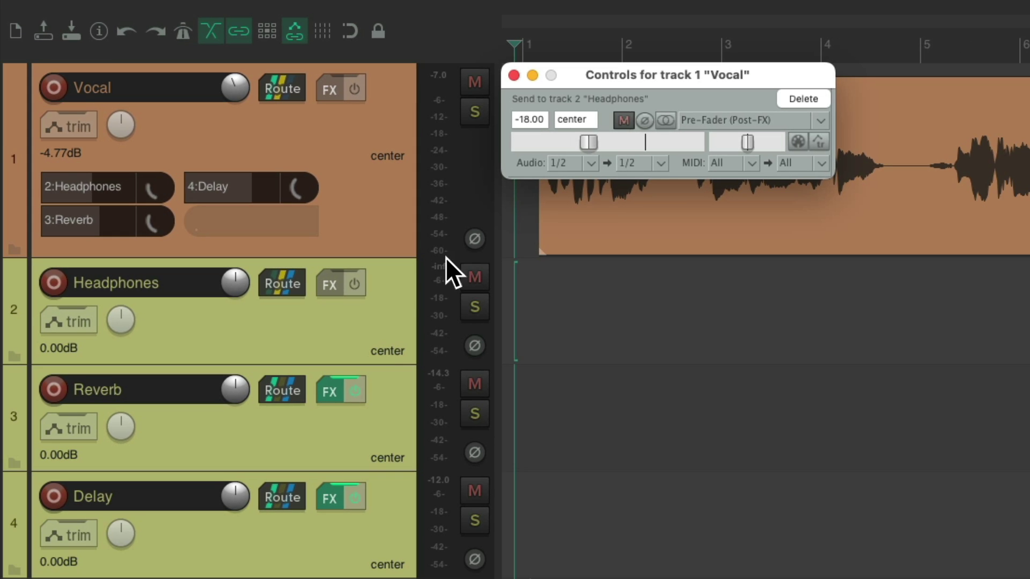
Step: Raise the Vocal track's send to Headphones to about -10.60 dB during playback
key(space)
drag(590, 141, 610, 144)
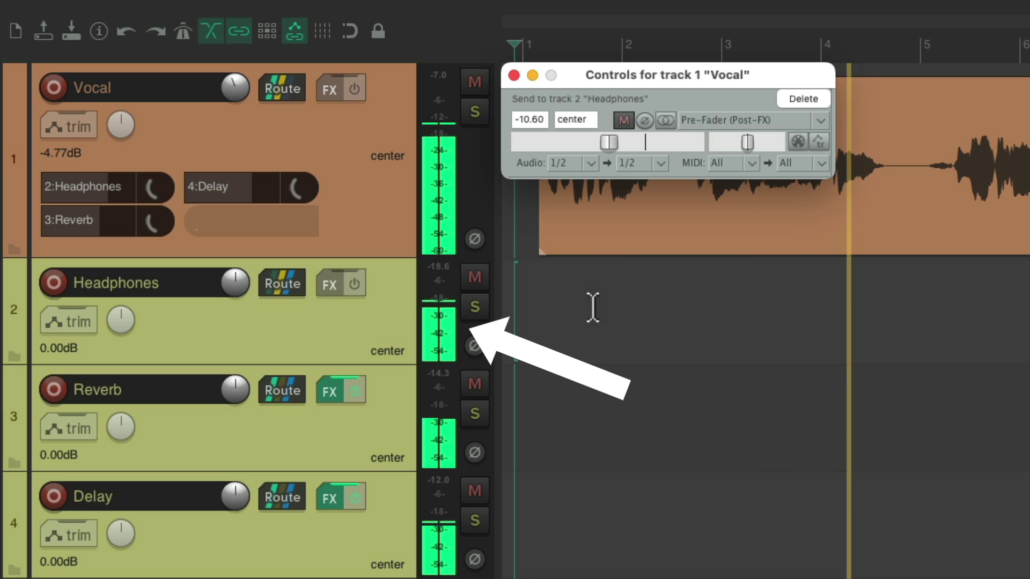
key(space)
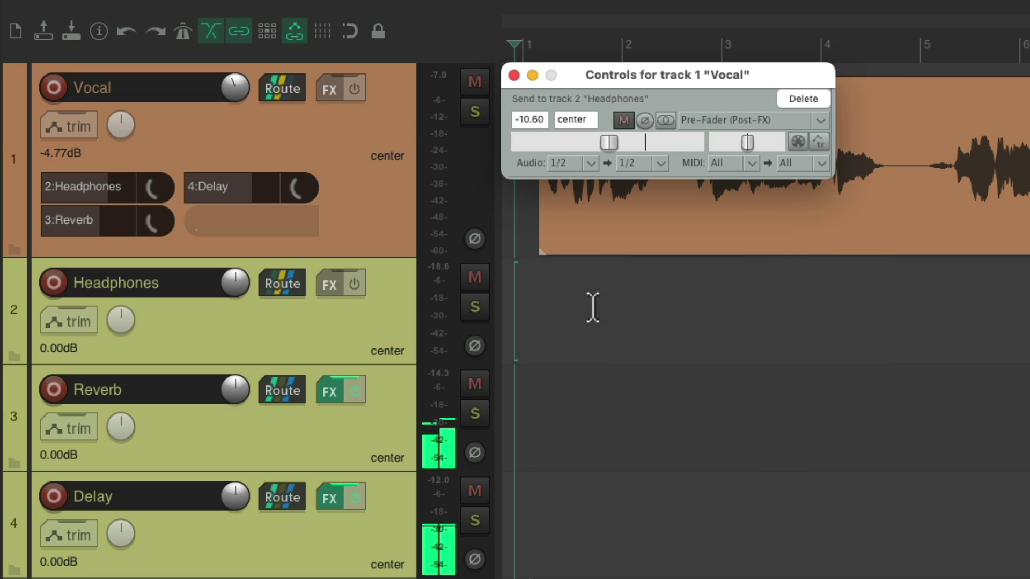
click(514, 75)
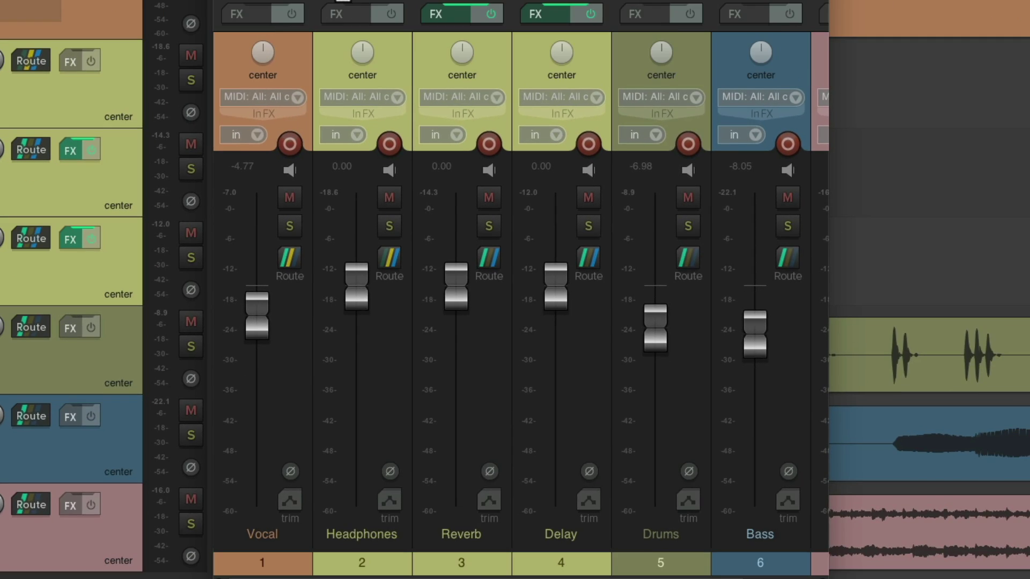
Step: Audition the pre-fader send with the Vocal fader at -inf, enabling the Headphones track's master send and disabling it again
key(space)
drag(260, 354, 263, 532)
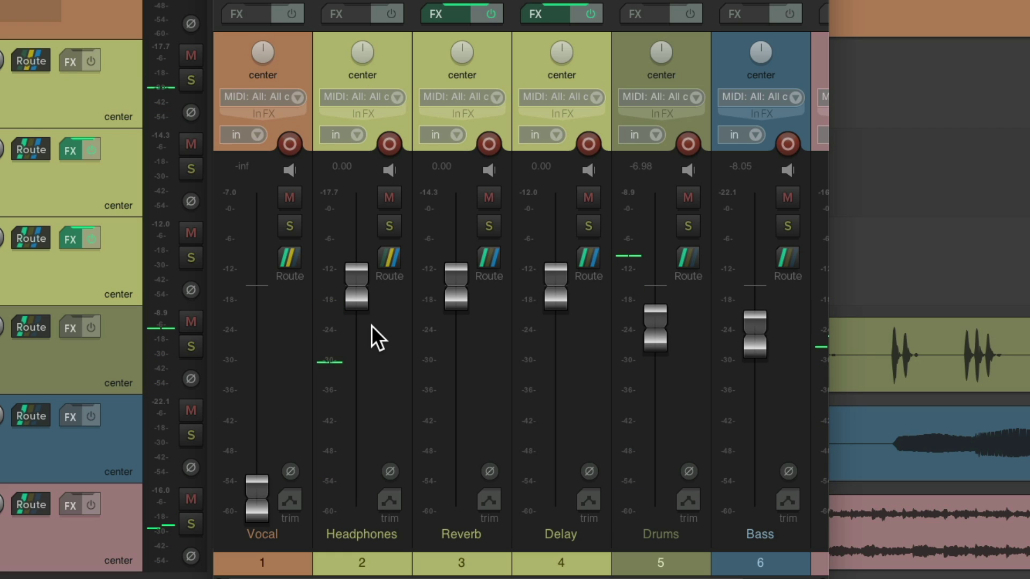
click(386, 260)
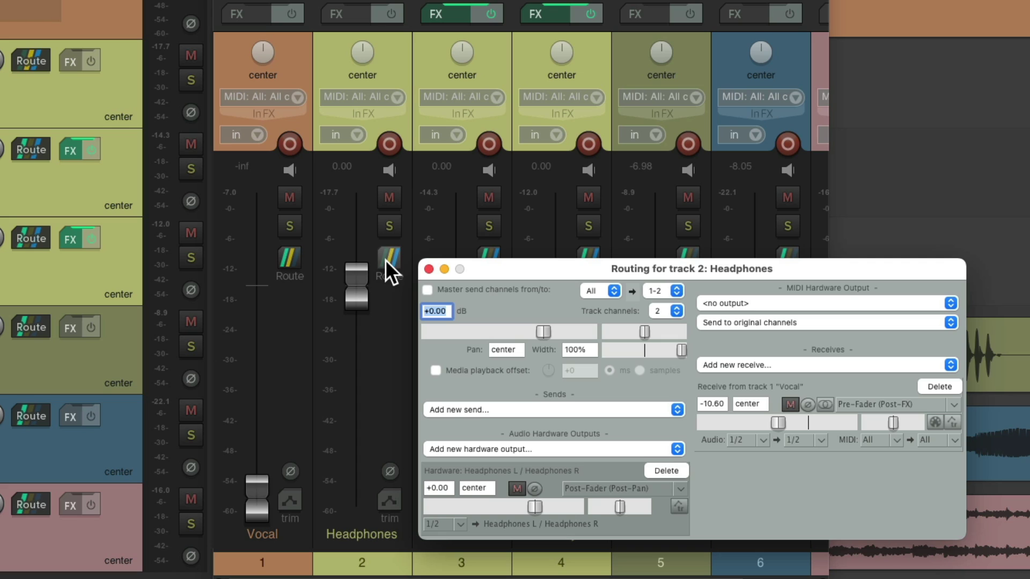
click(428, 290)
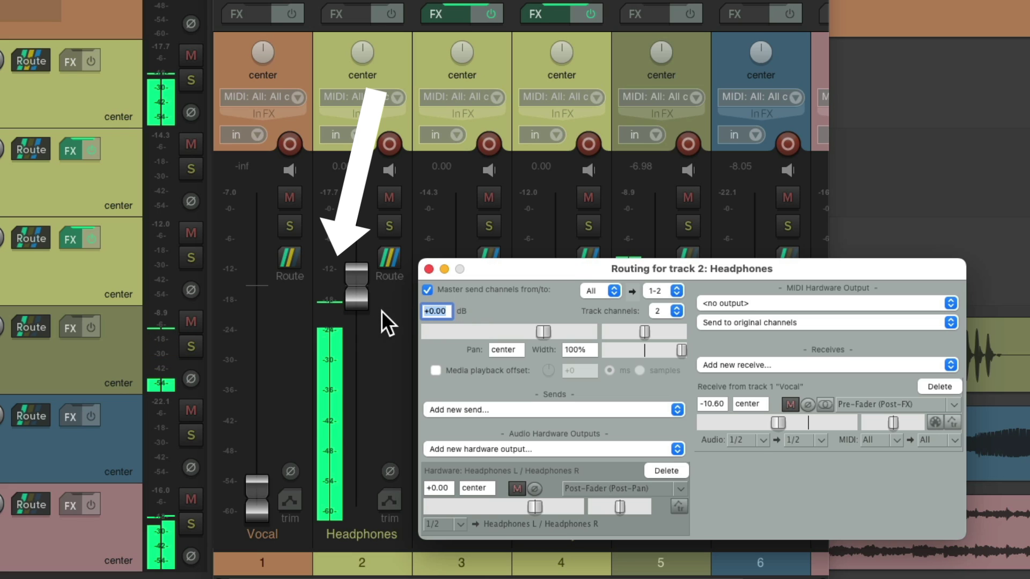
click(427, 290)
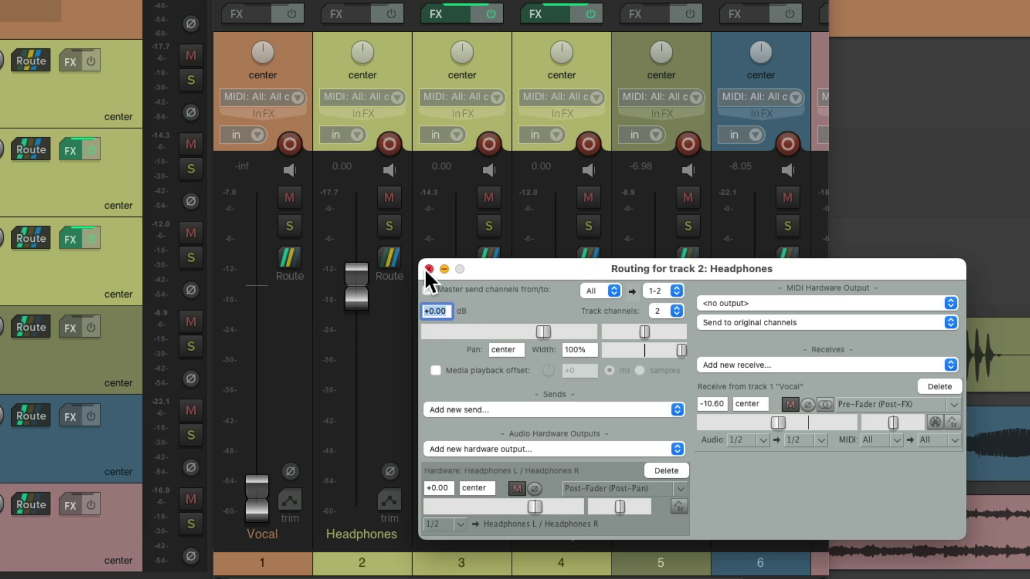
click(428, 268)
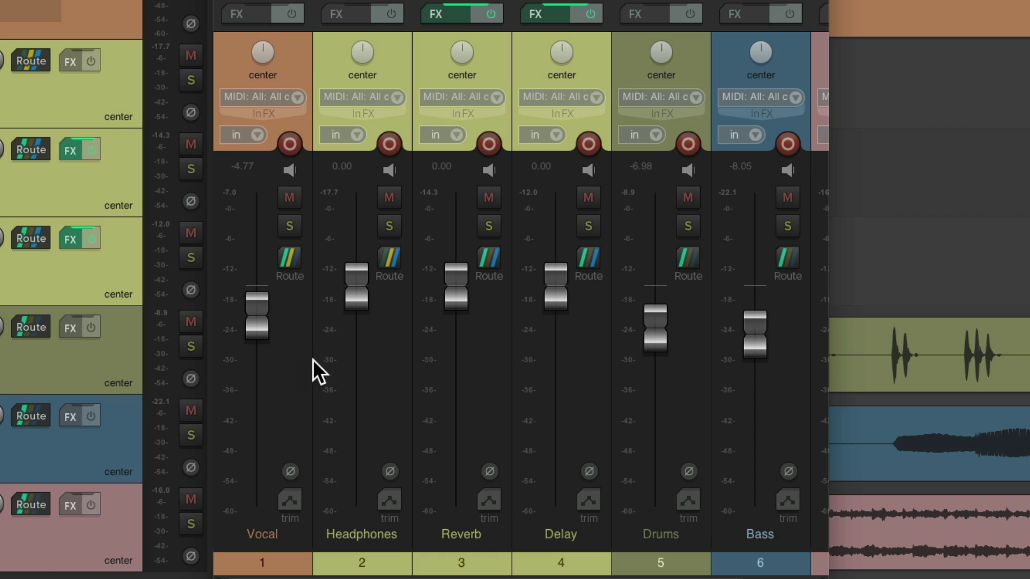
Step: Mute the Vocal track and set pre-fader sends and pre-fader hardware outputs to survive their track being muted in the Mute/Solo preferences
click(291, 198)
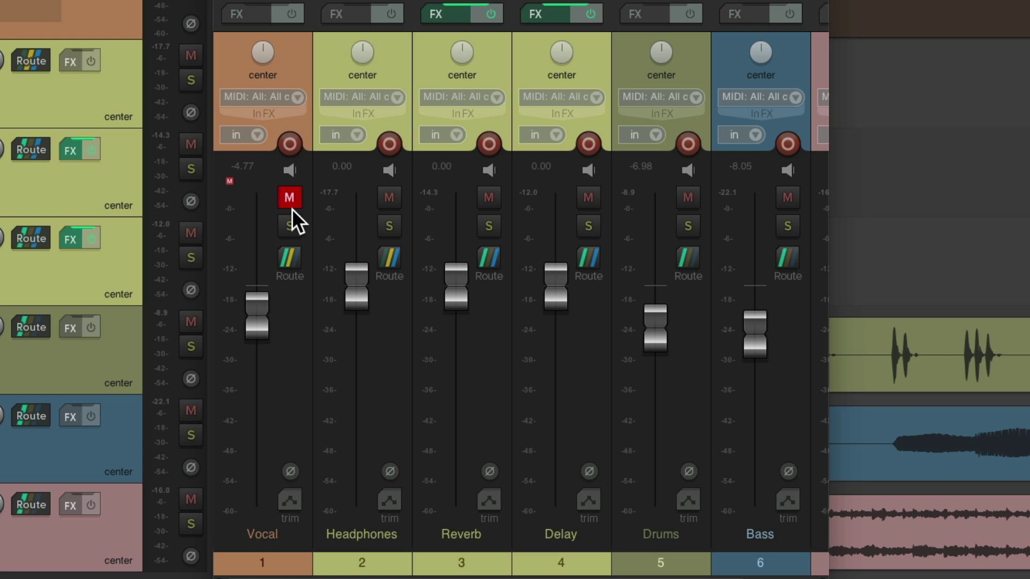
key(super+comma)
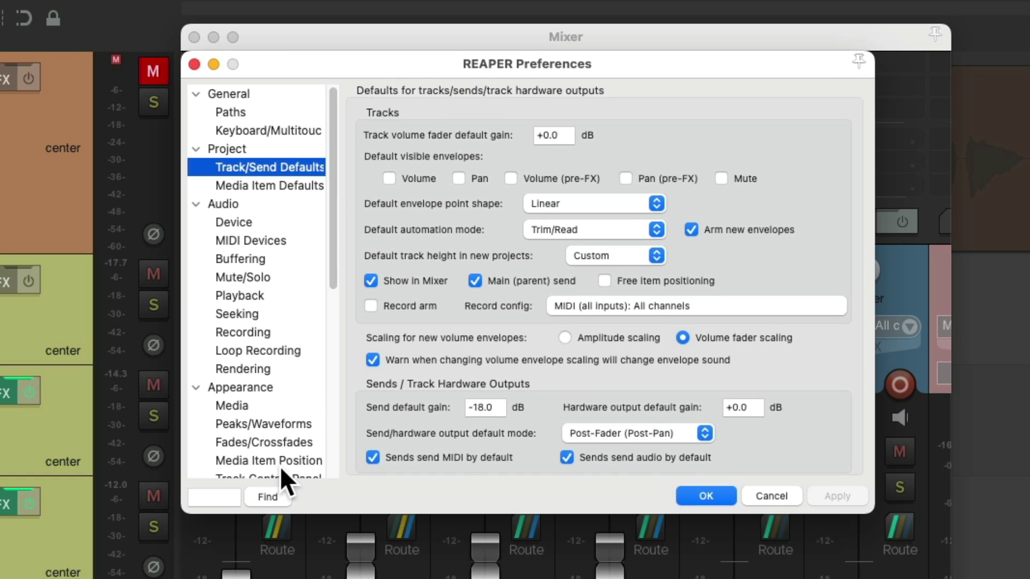
click(292, 273)
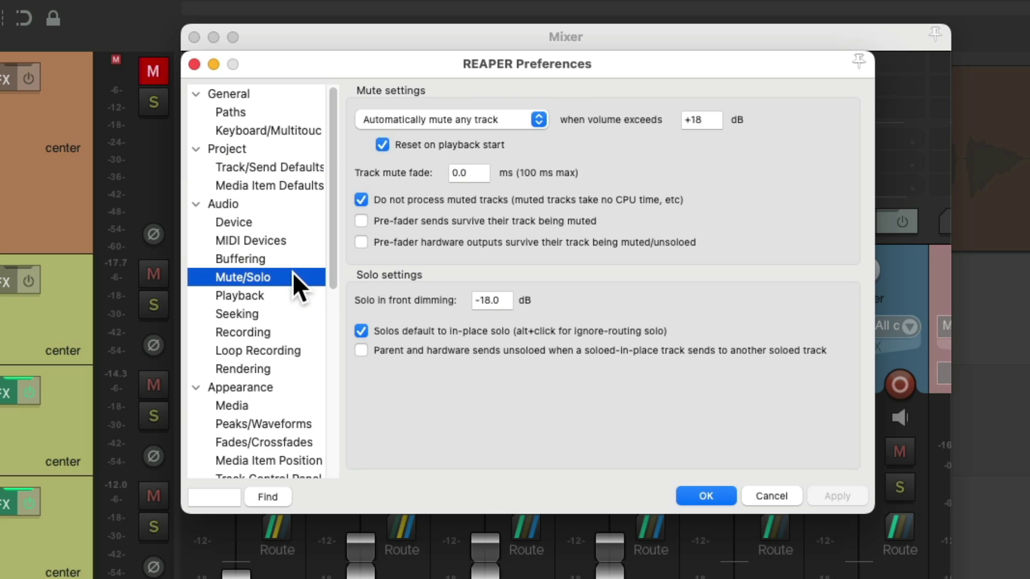
click(361, 221)
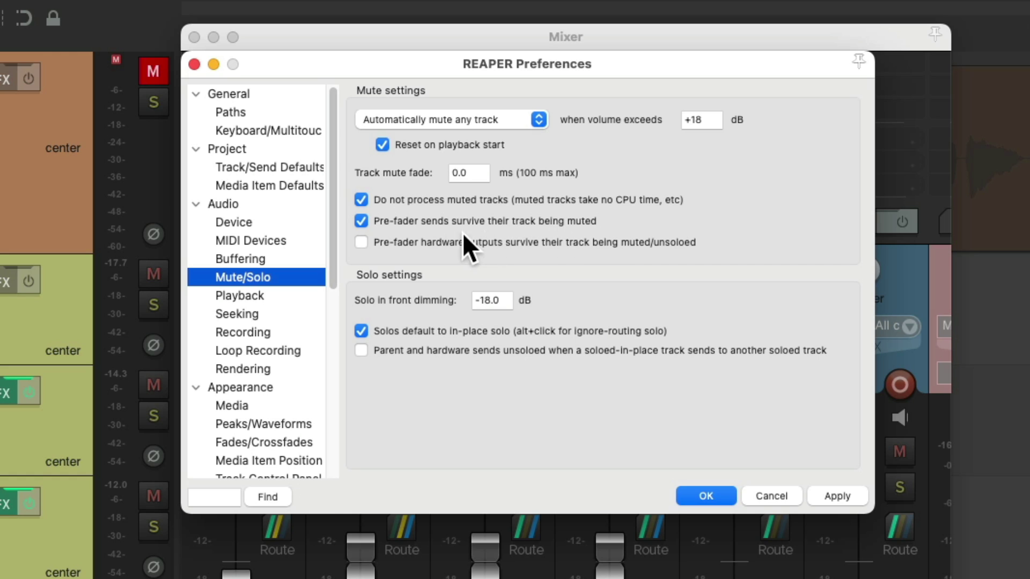
click(363, 241)
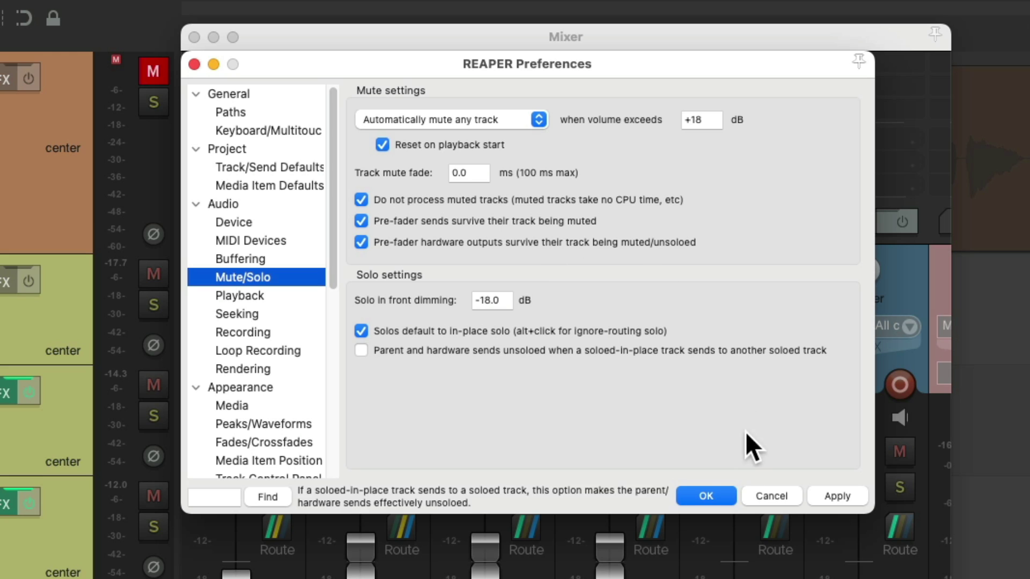
click(706, 496)
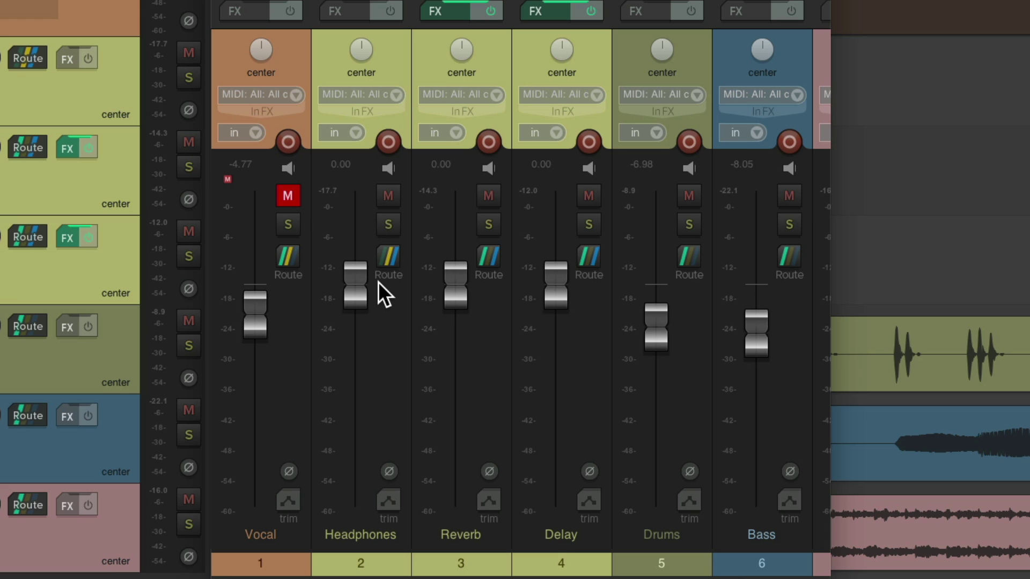
Step: Play the project with the Vocal muted and enable the Headphones track's master send to audition the pre-fader signal
key(space)
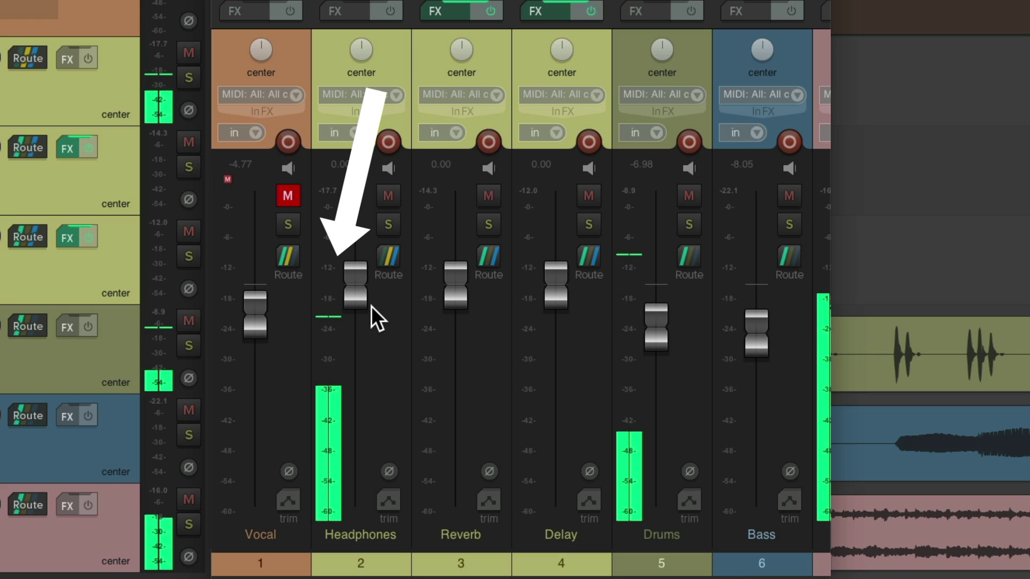
click(388, 257)
click(426, 290)
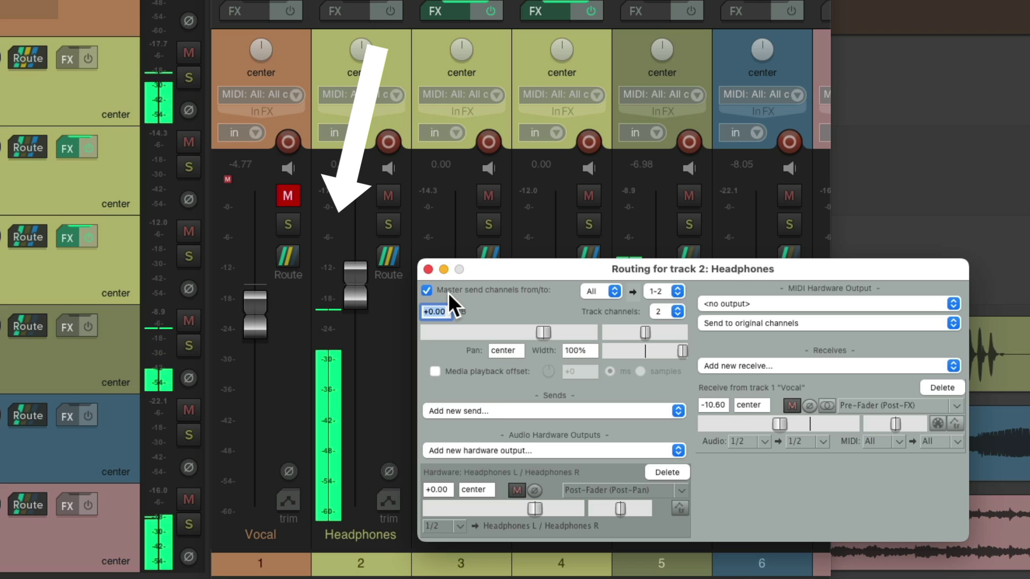
click(428, 269)
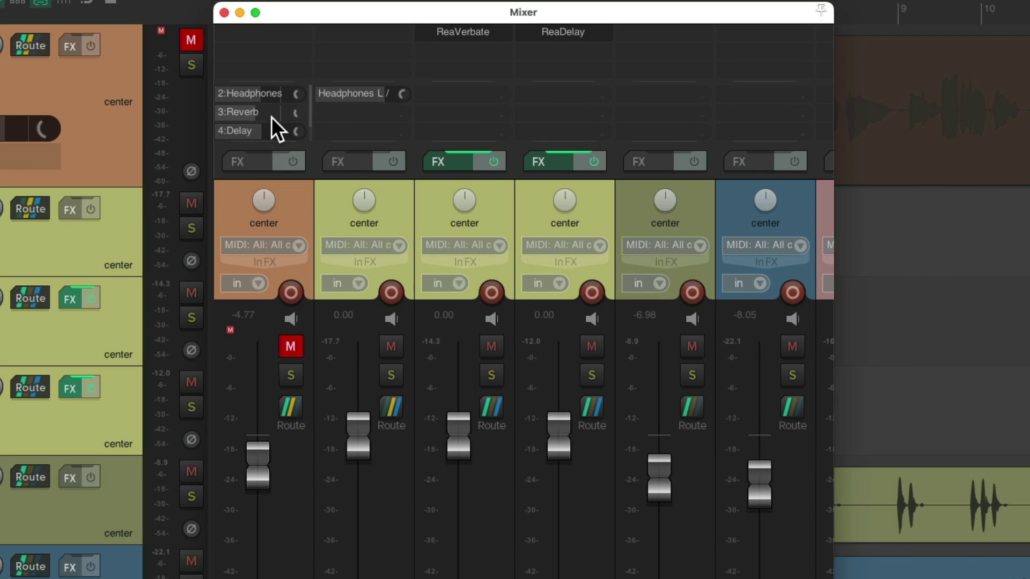
Step: Remove the Vocal track's send to the Headphones track
click(266, 97)
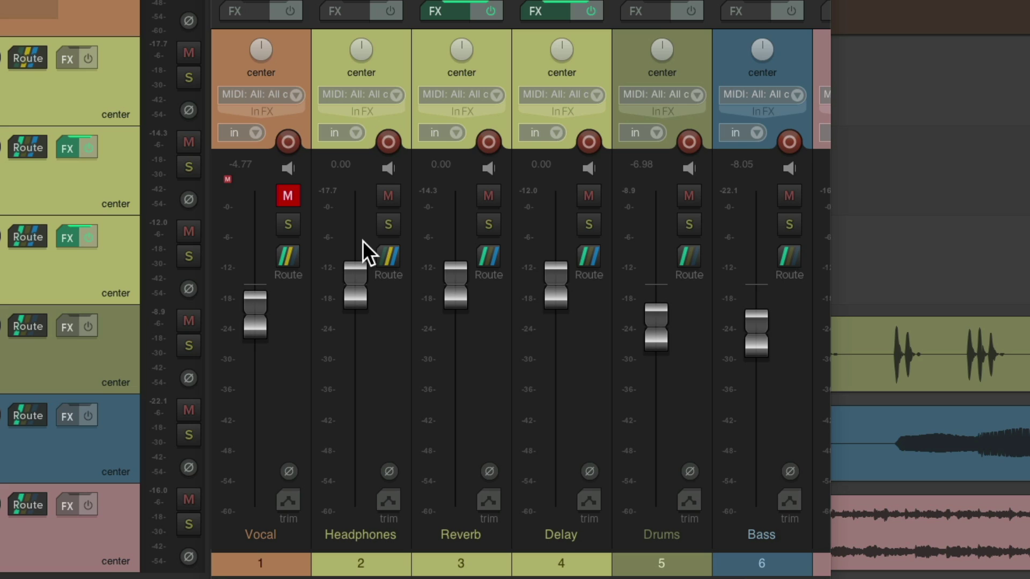
key(super+comma)
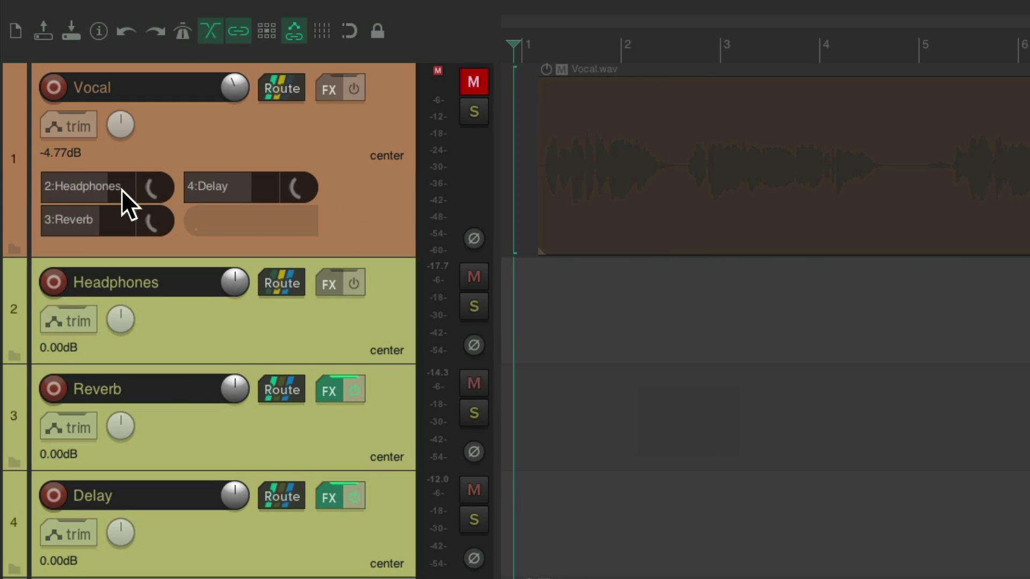
alt+click(121, 188)
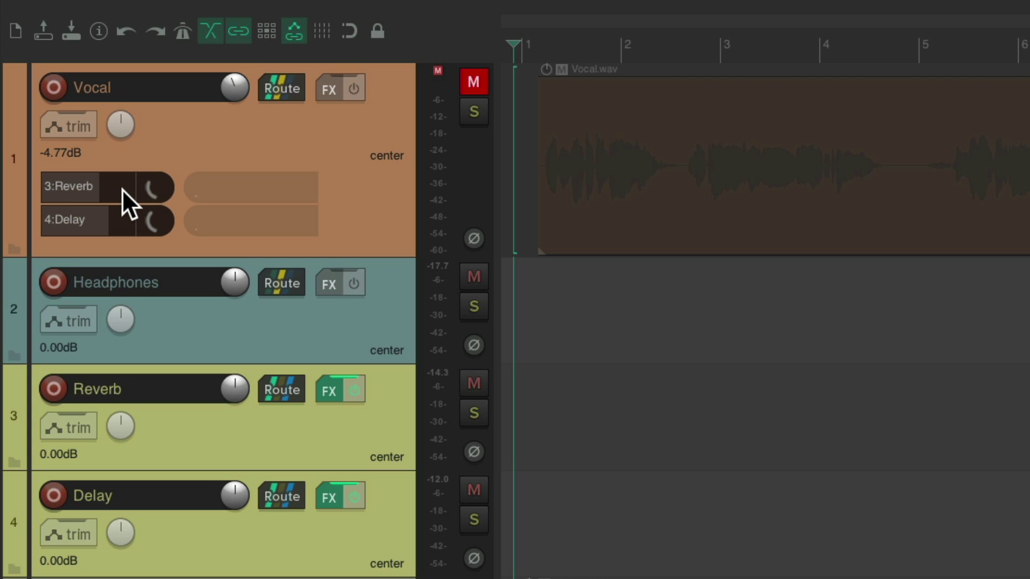
Step: Set the default mode for new sends and hardware outputs to Pre-Fader (Post-FX) in the Track/Send Defaults preferences
key(super+comma)
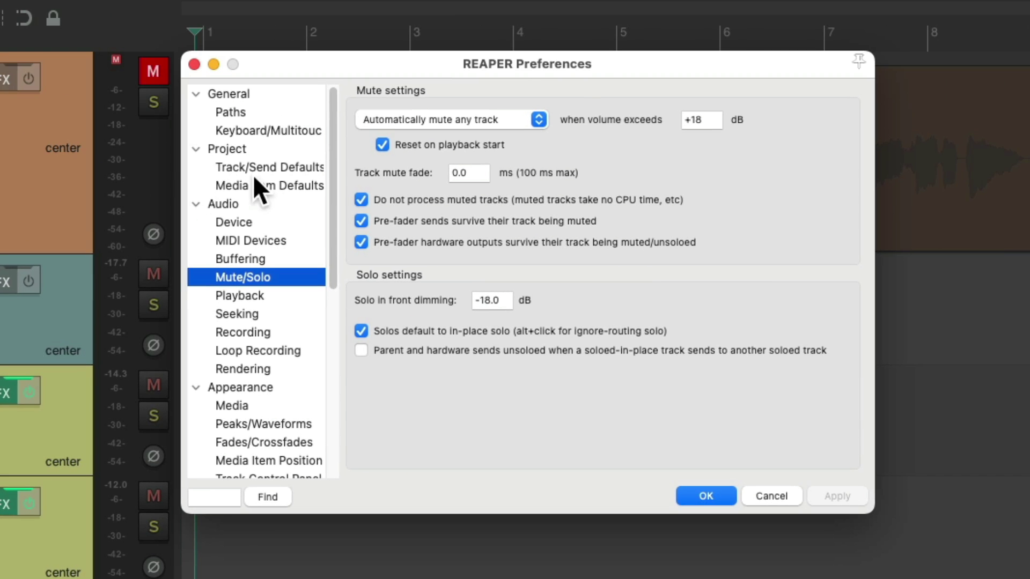
click(285, 169)
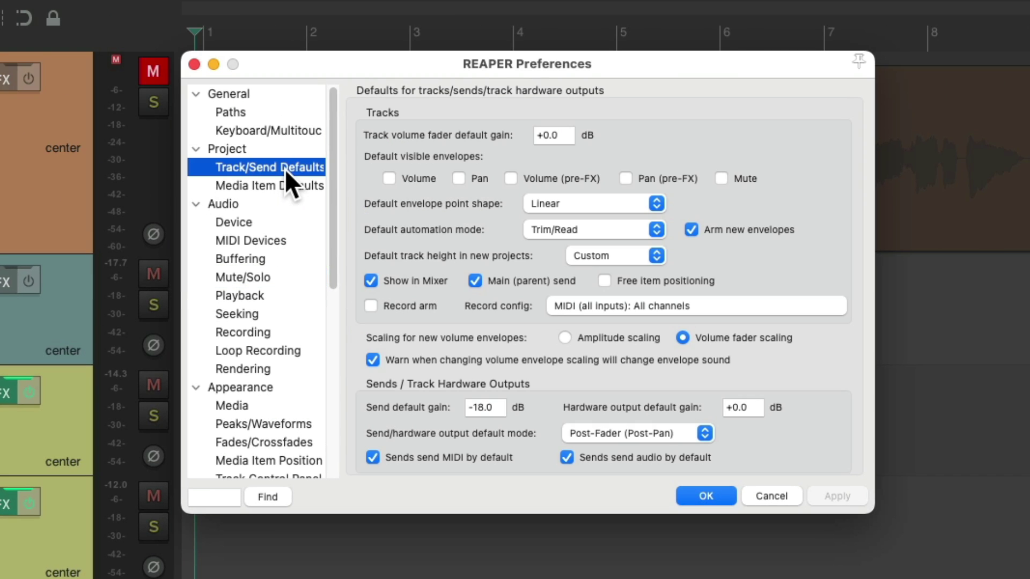
click(695, 432)
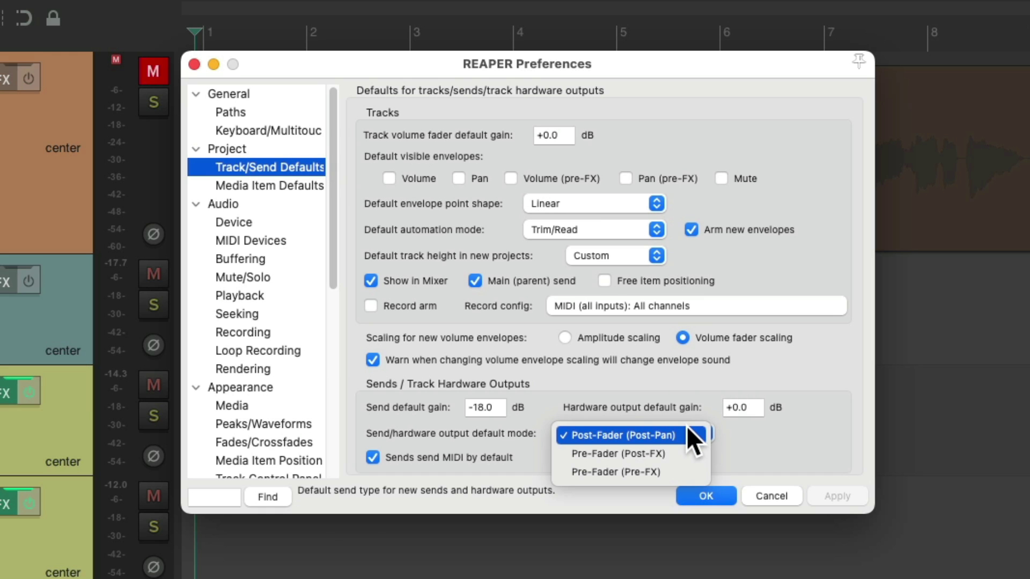
click(691, 455)
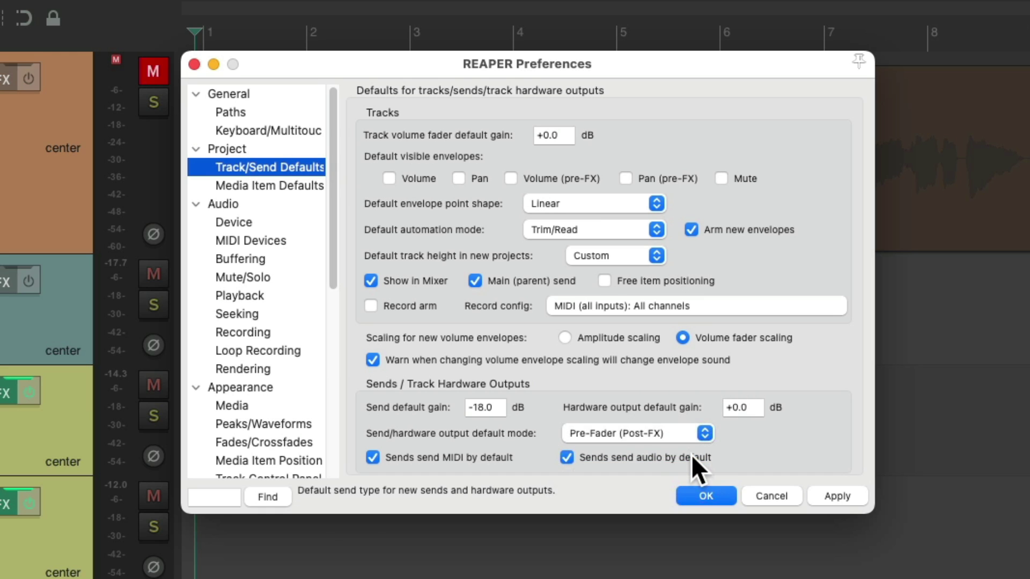
click(714, 499)
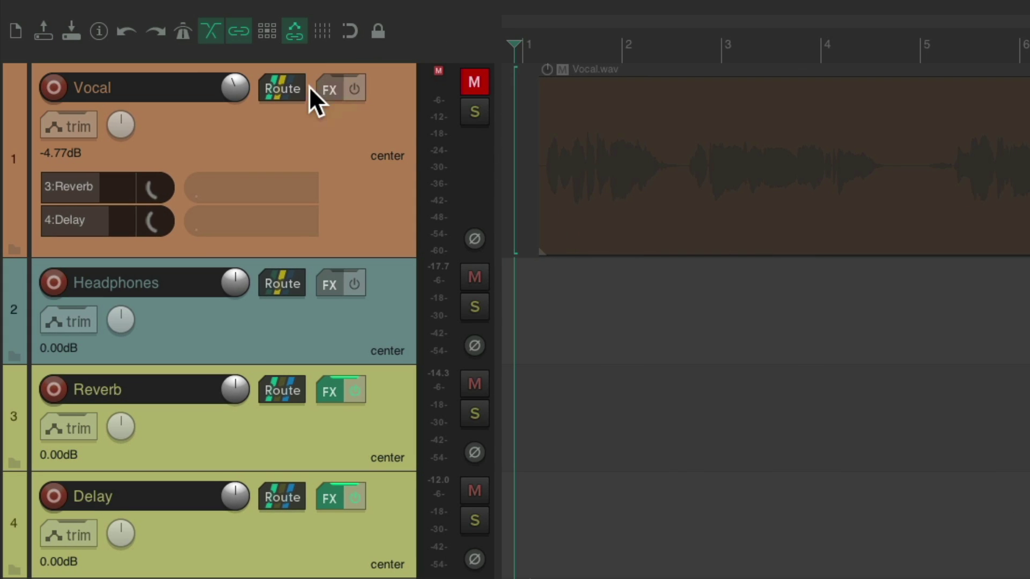
Step: Create a new send from the Vocal track to the Headphones track, and play the project with the Vocal unmuted
drag(409, 206, 386, 297)
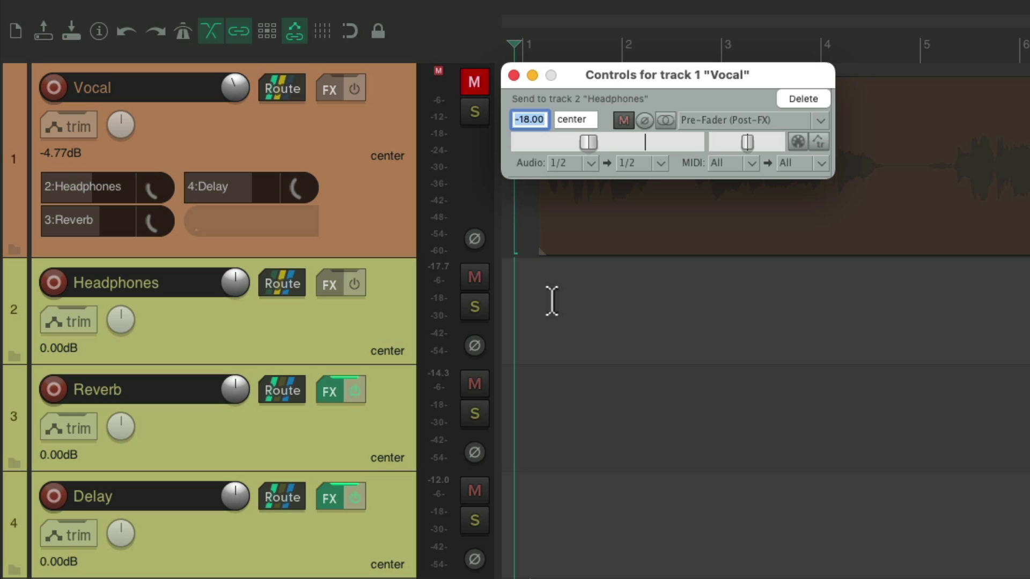
click(475, 83)
key(space)
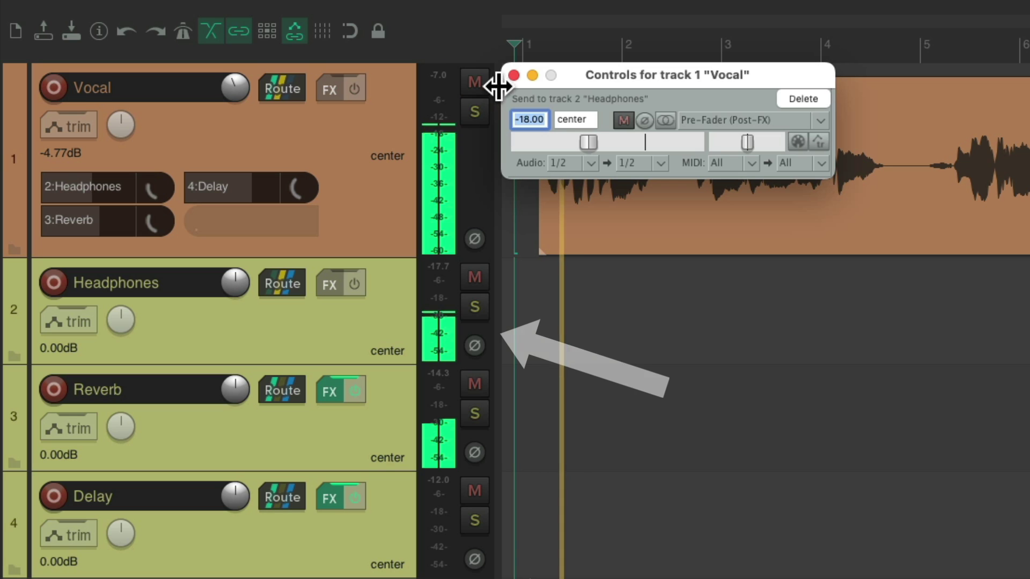
Step: Lower the Vocal track's Headphones send to -inf, raise it to about -5.02 dB, and mute the Vocal track during playback
drag(587, 140, 516, 142)
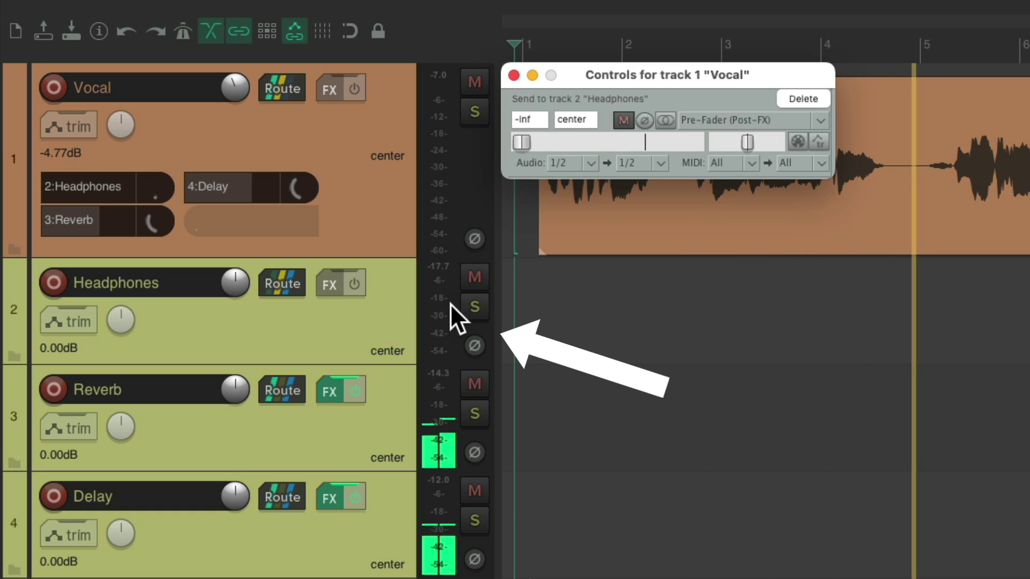
drag(524, 142, 632, 144)
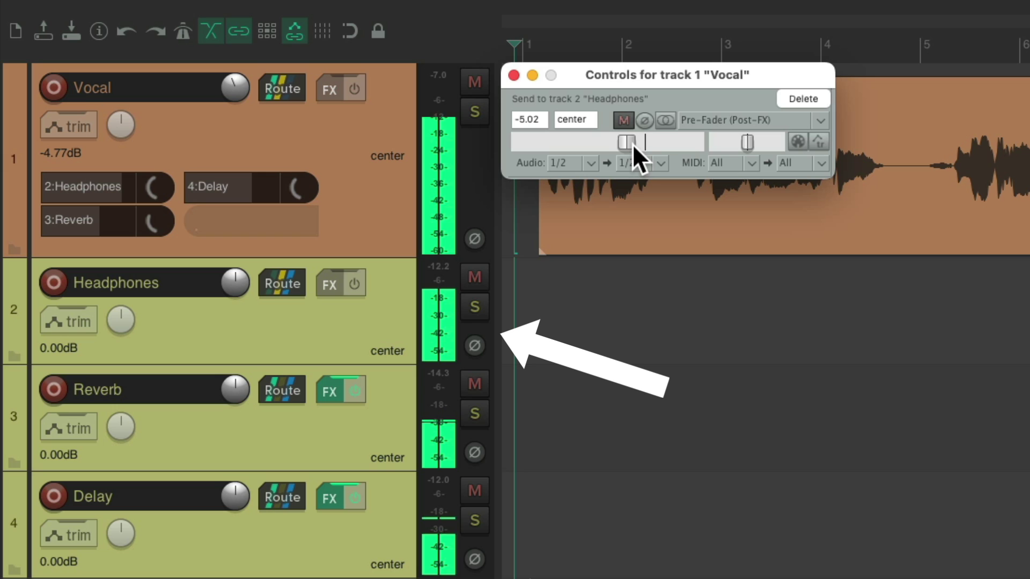
click(515, 76)
click(474, 82)
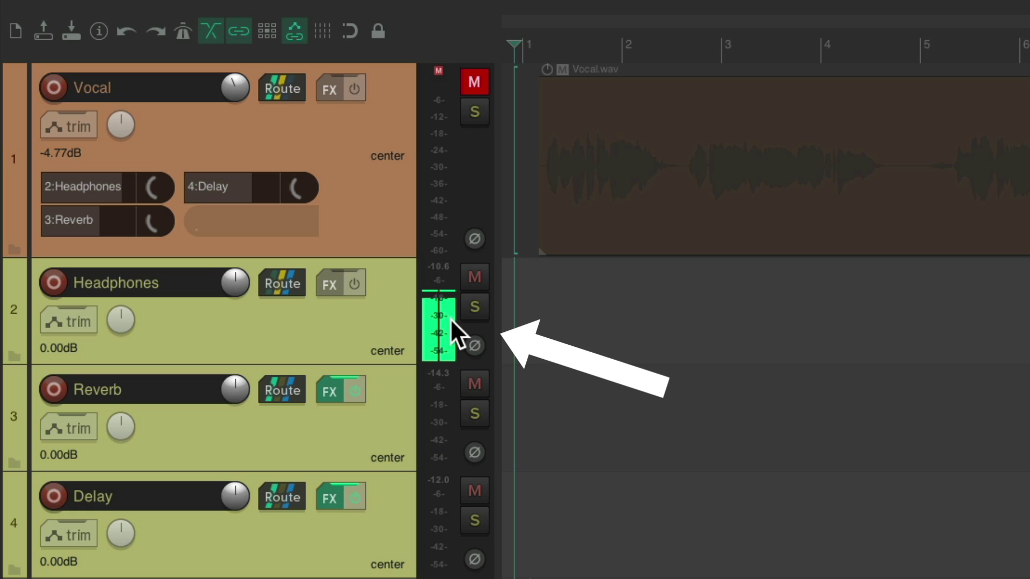
Step: Open the Mute/Solo preferences to review the options for pre-fader sends and hardware outputs on muted tracks
key(super+comma)
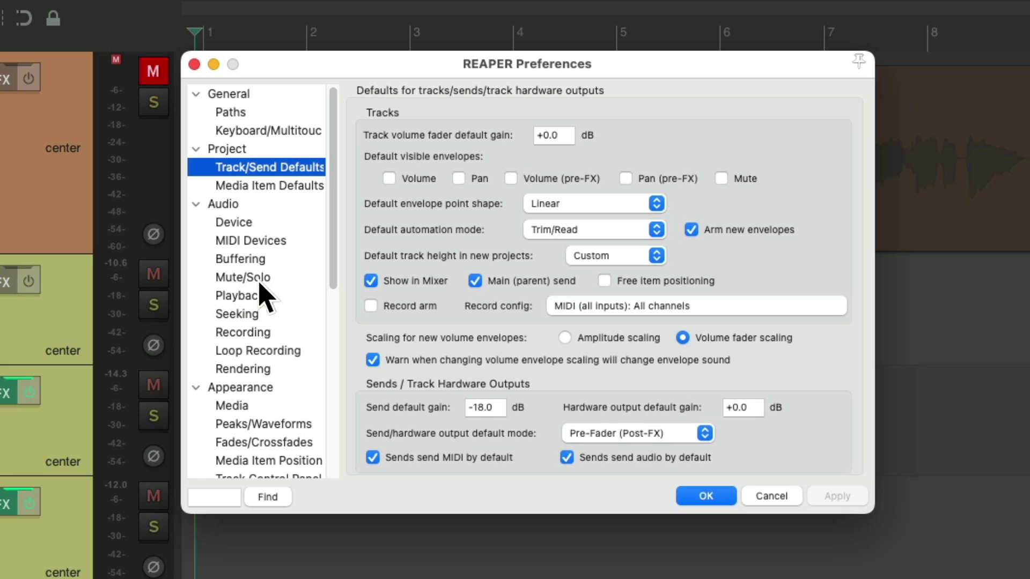
click(291, 274)
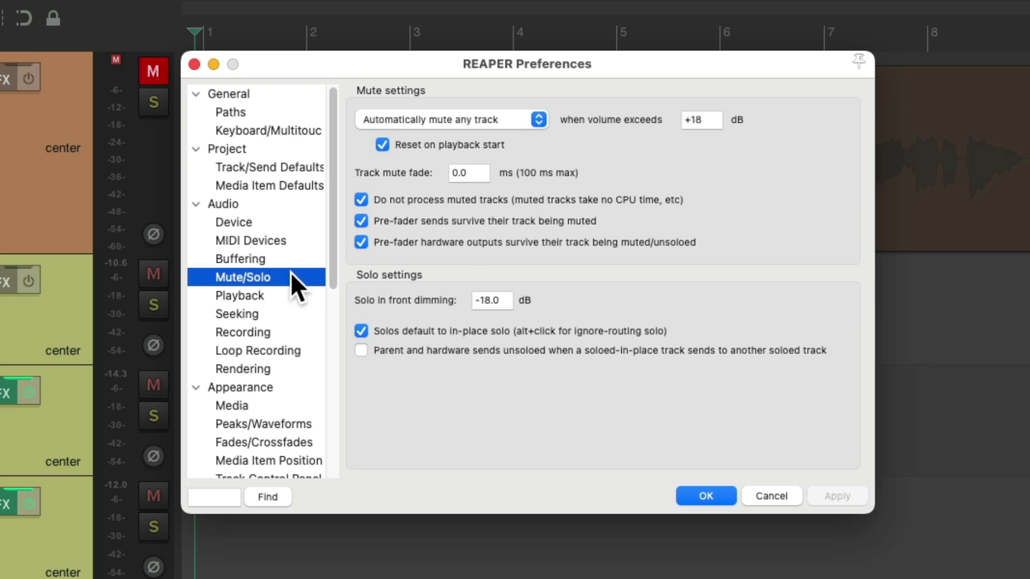